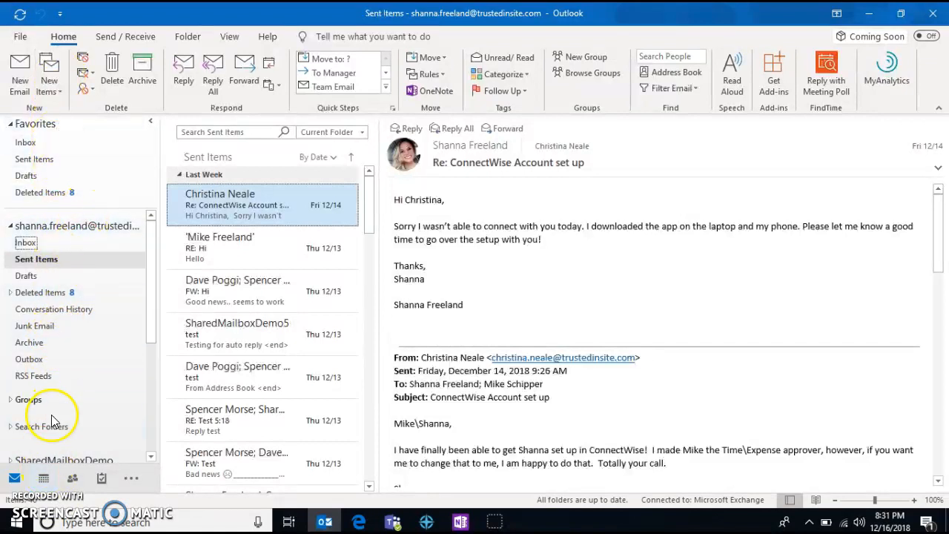
left_click(27, 278)
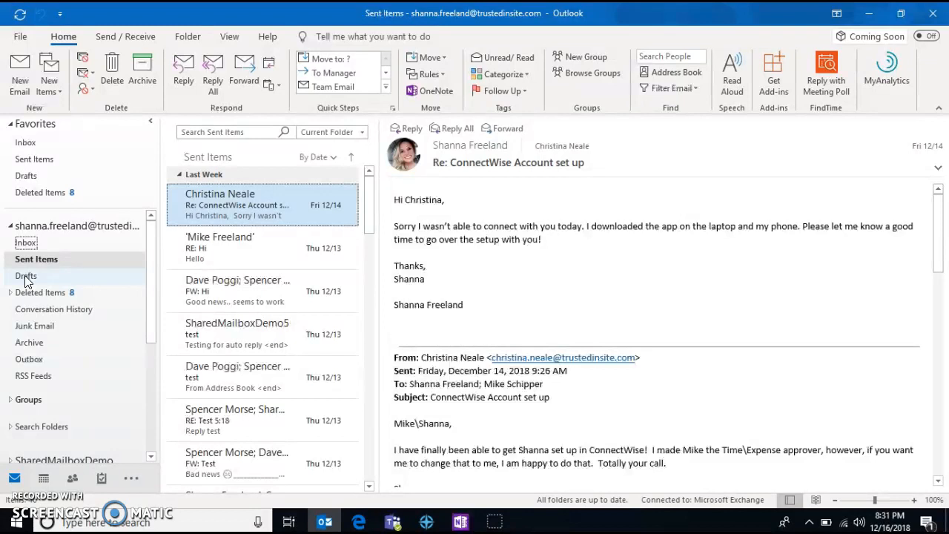
left_click(3, 296)
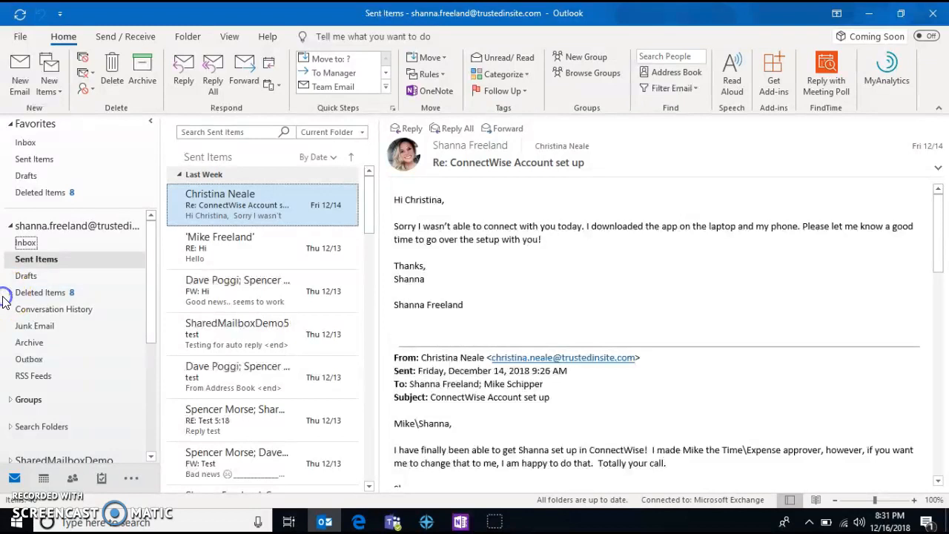
left_click(19, 278)
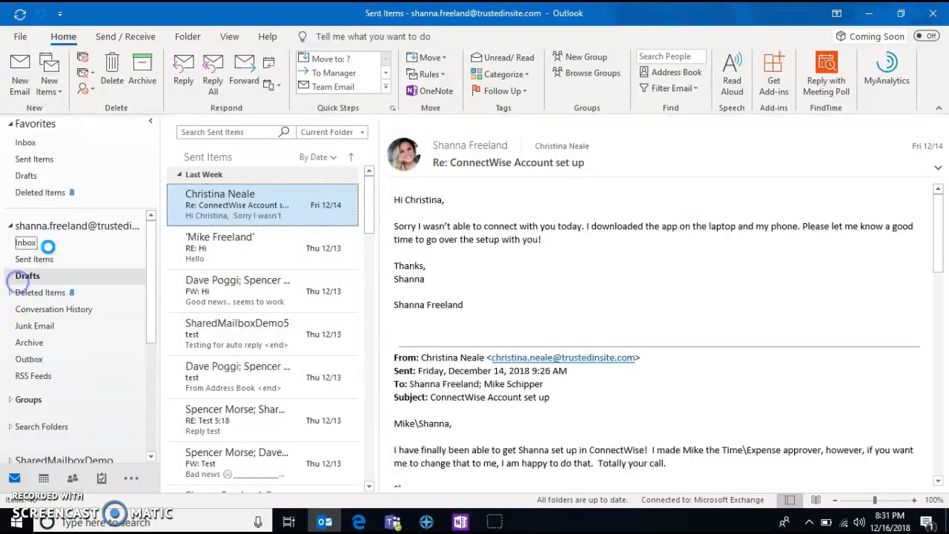
Create a subfolder named Test inside the mailbox's Inbox.
left_click(23, 244)
right_click(45, 248)
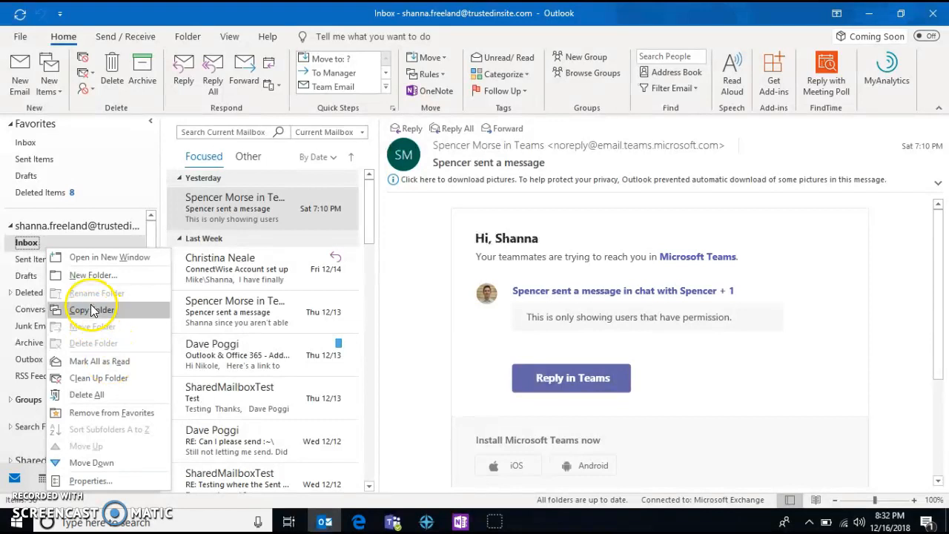
left_click(91, 277)
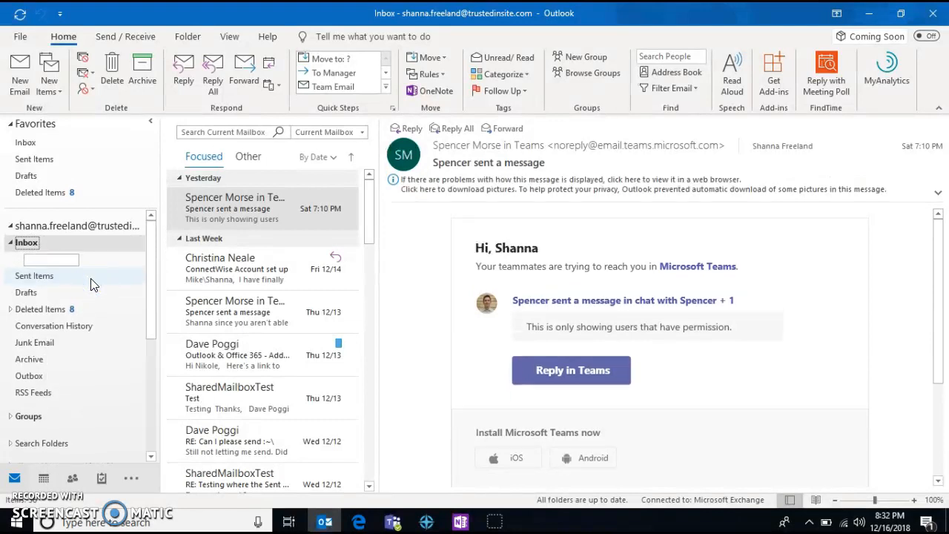
type("Test")
key("Return")
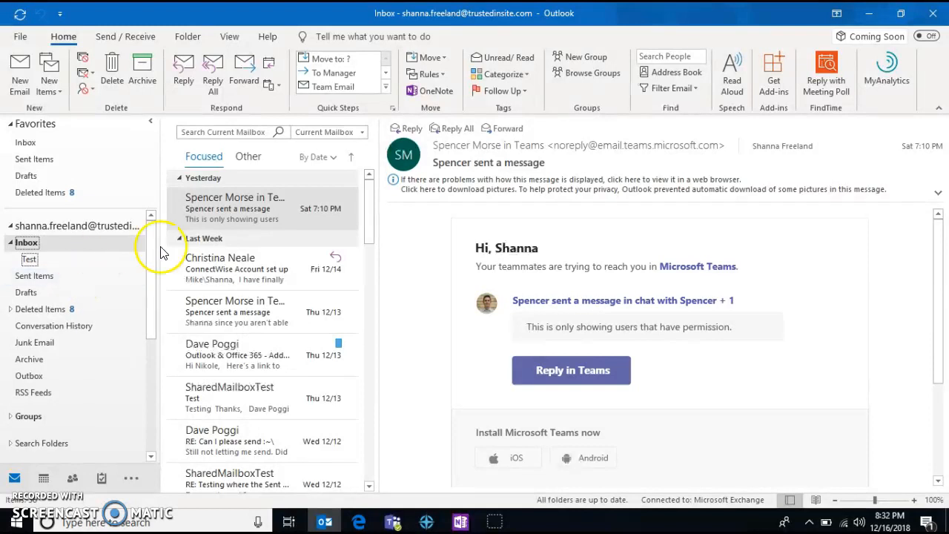
Move the newest Inbox message into the Test folder, and move that folder out of the Inbox to the mailbox's top level.
left_click_drag(241, 206, 30, 259)
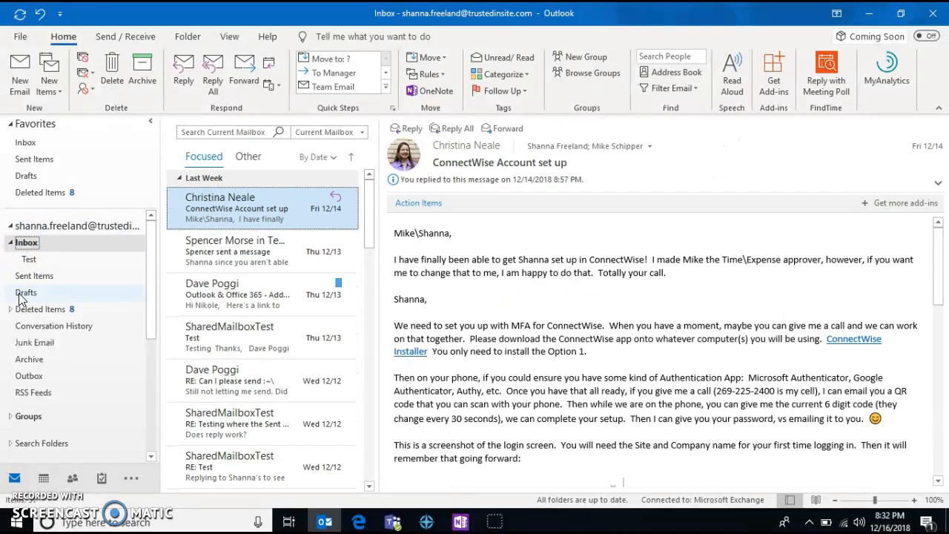
left_click_drag(30, 259, 30, 285)
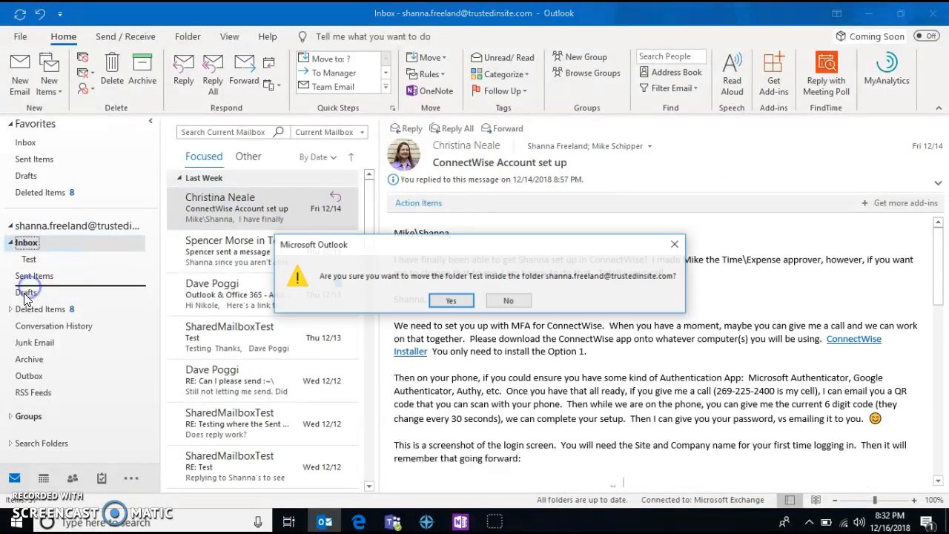
left_click(451, 300)
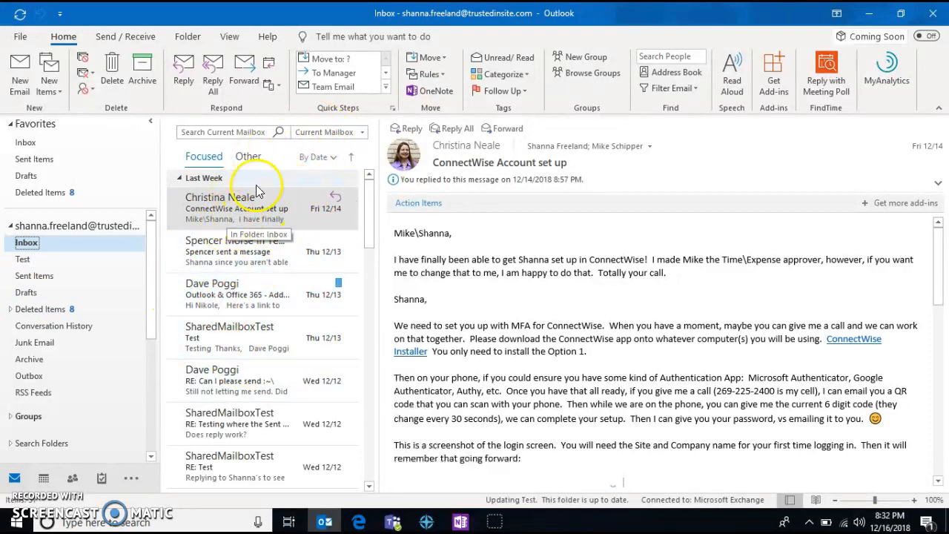
left_click(234, 265)
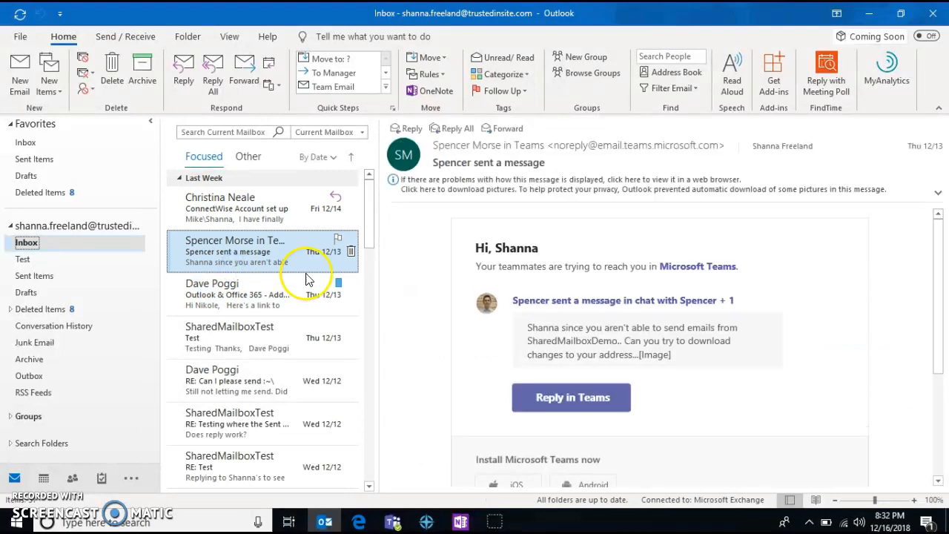
left_click(272, 297)
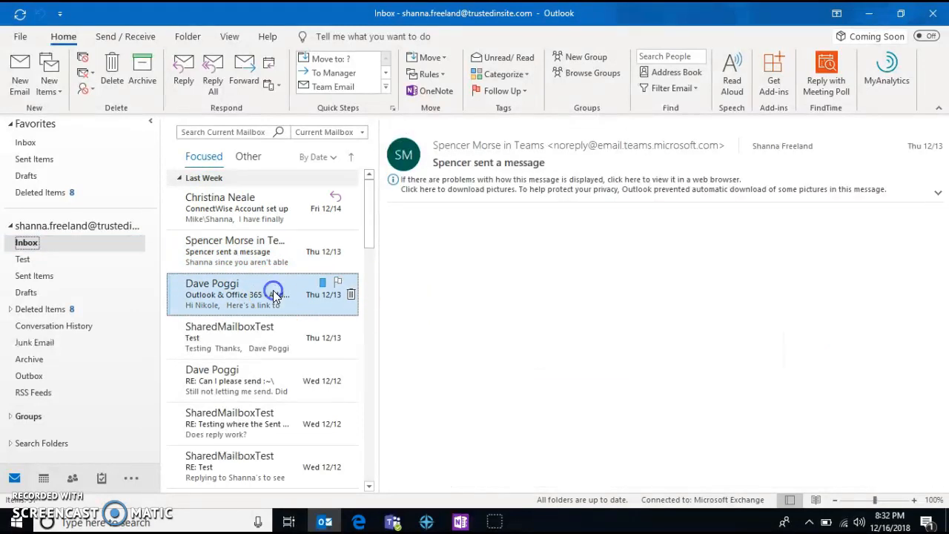
left_click(274, 333)
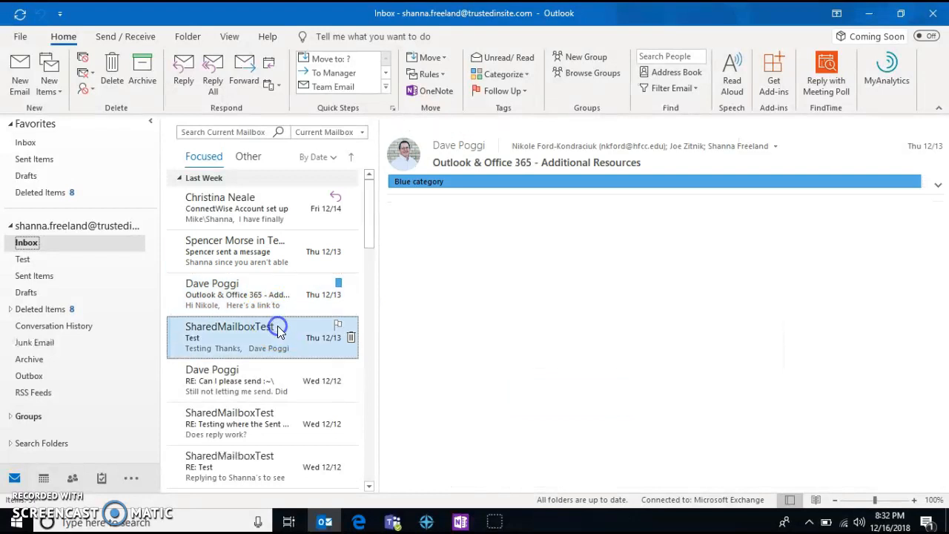
Rename the Blue category to Test Category in the list of all color categories.
right_click(263, 214)
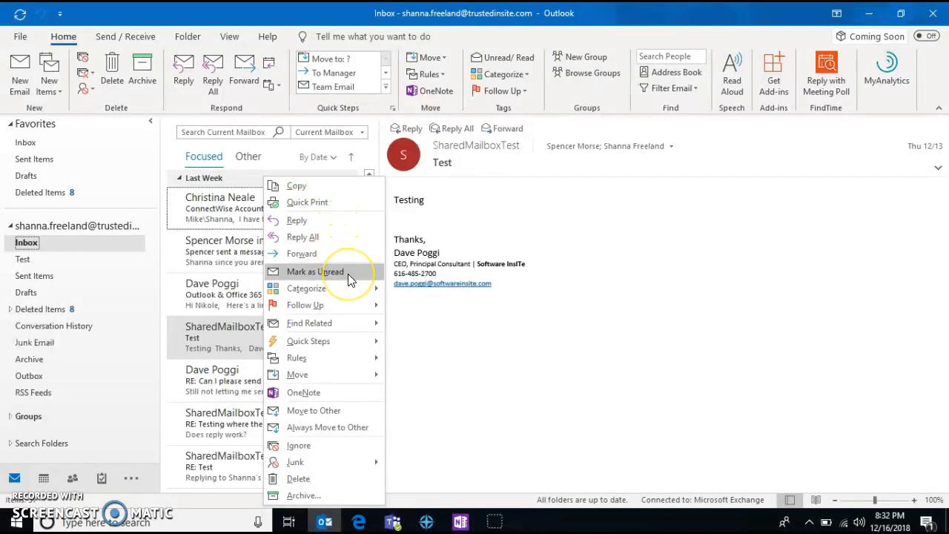
mouse_move(321, 307)
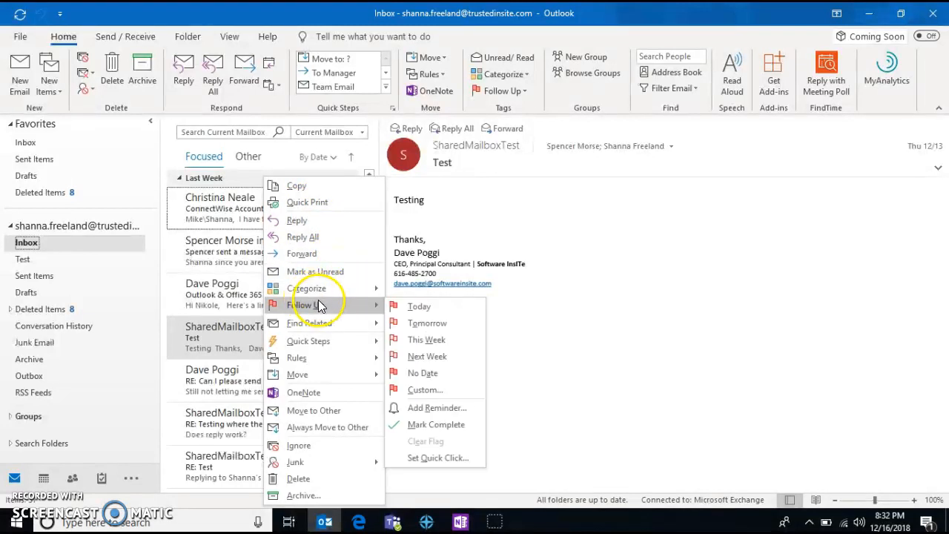
mouse_move(324, 290)
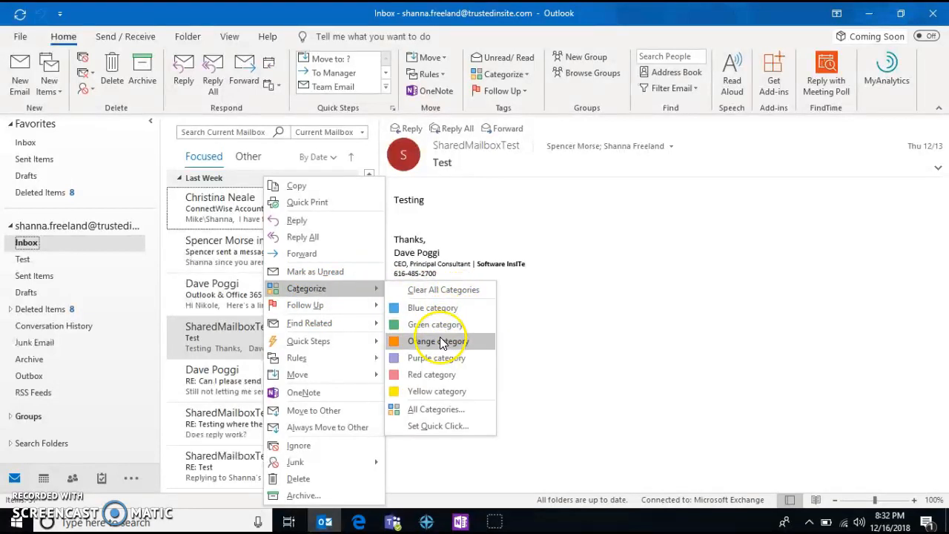
left_click(443, 416)
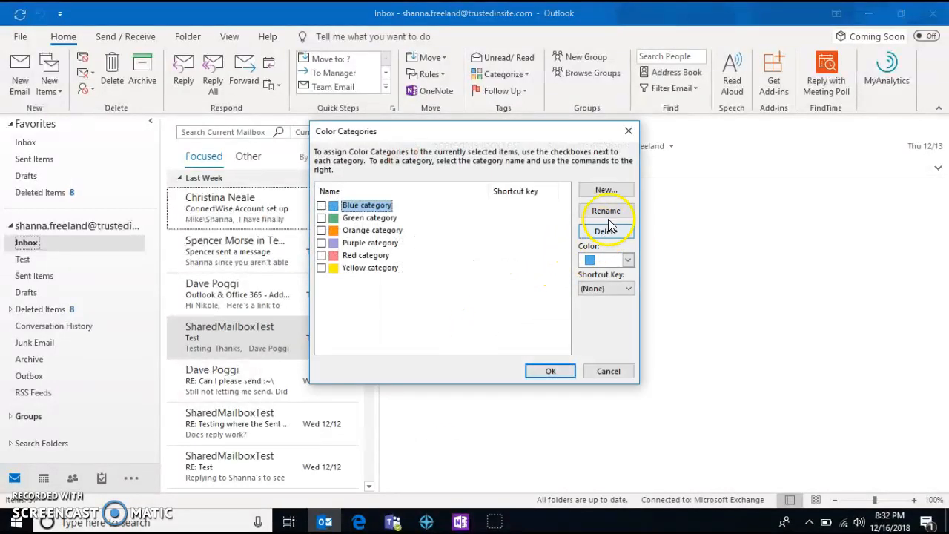
left_click(605, 211)
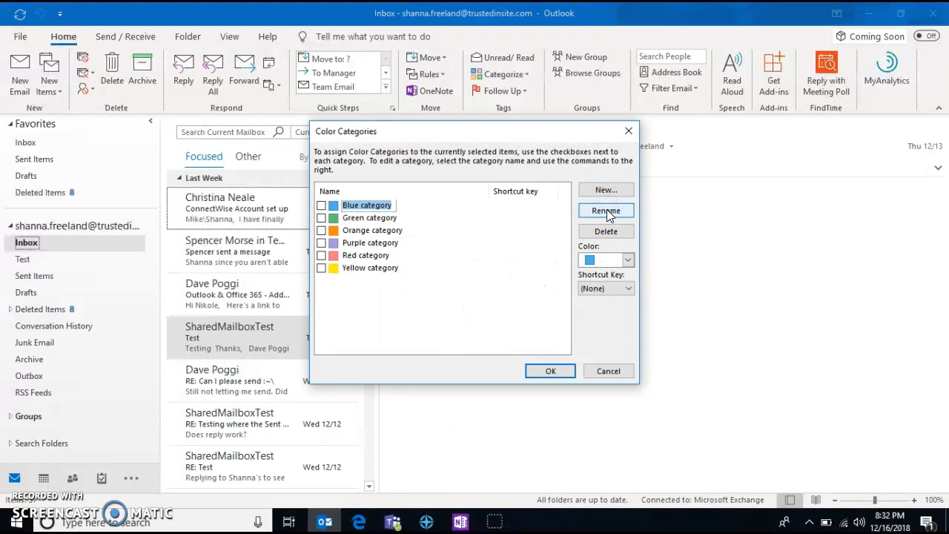
type("Test Category")
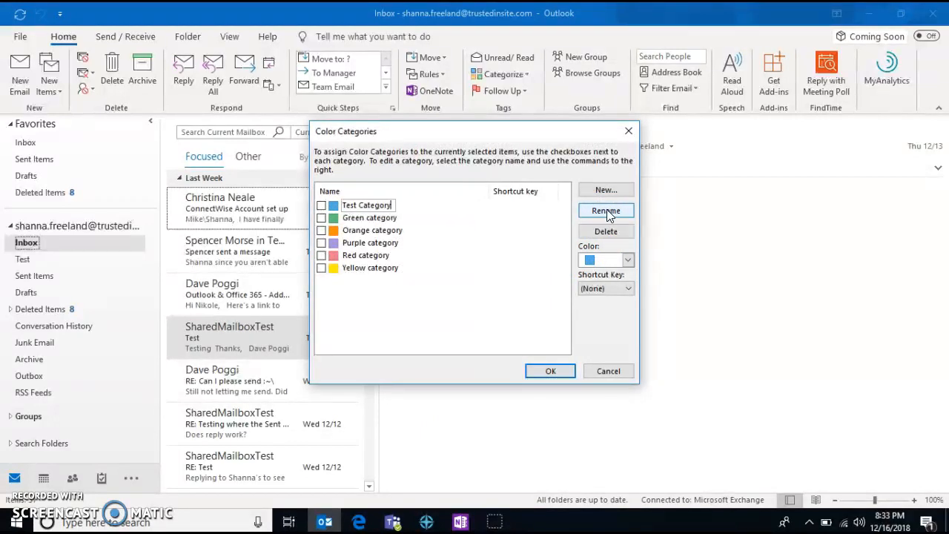
key("Return")
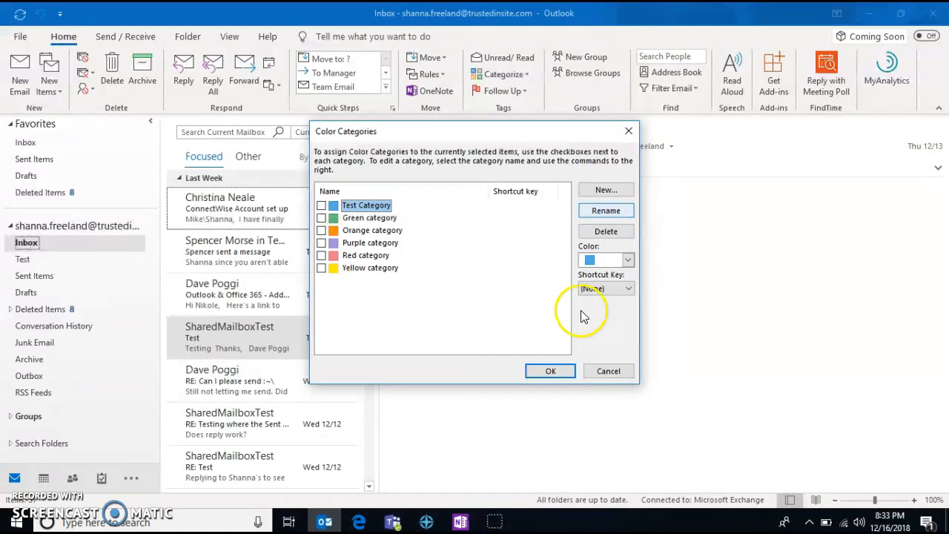
left_click(561, 372)
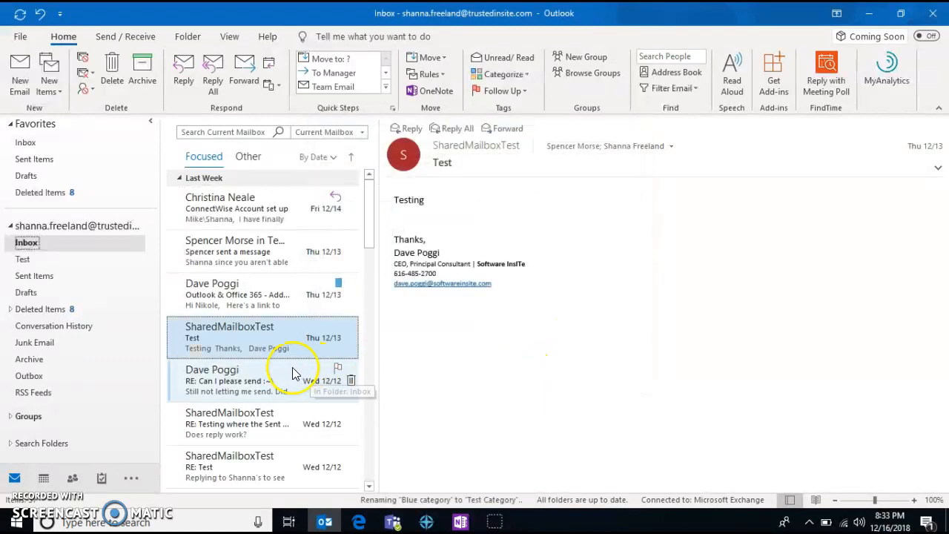
Assign Test Category to the Inbox message "RE: Can I please send".
left_click(244, 376)
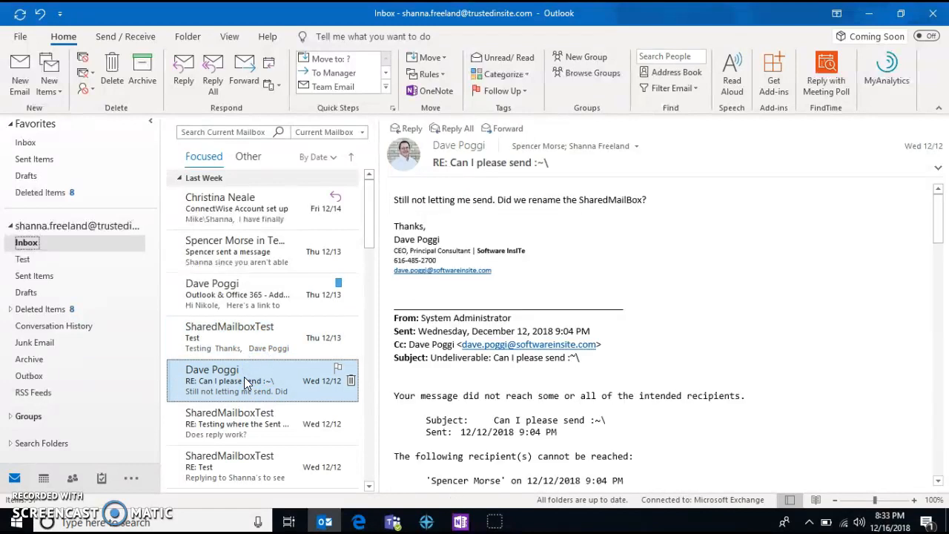
right_click(244, 376)
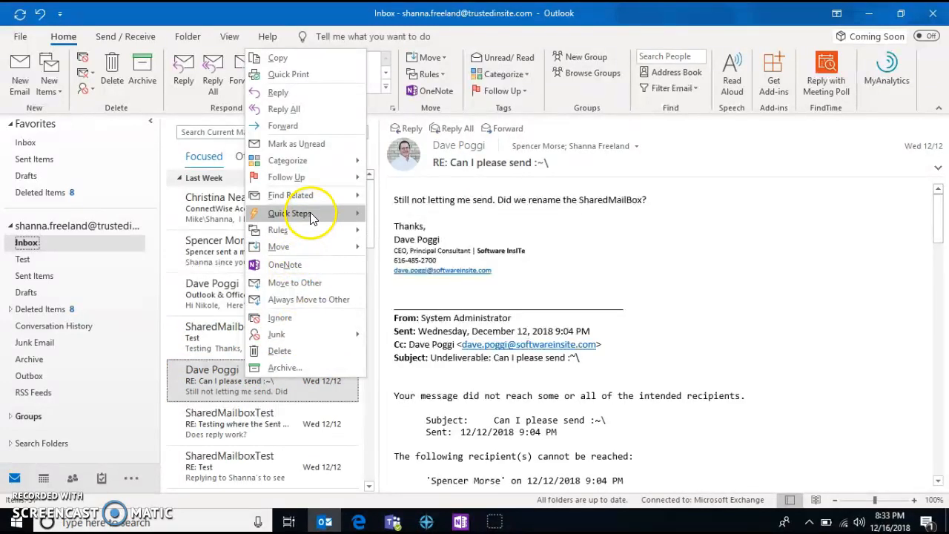
mouse_move(303, 166)
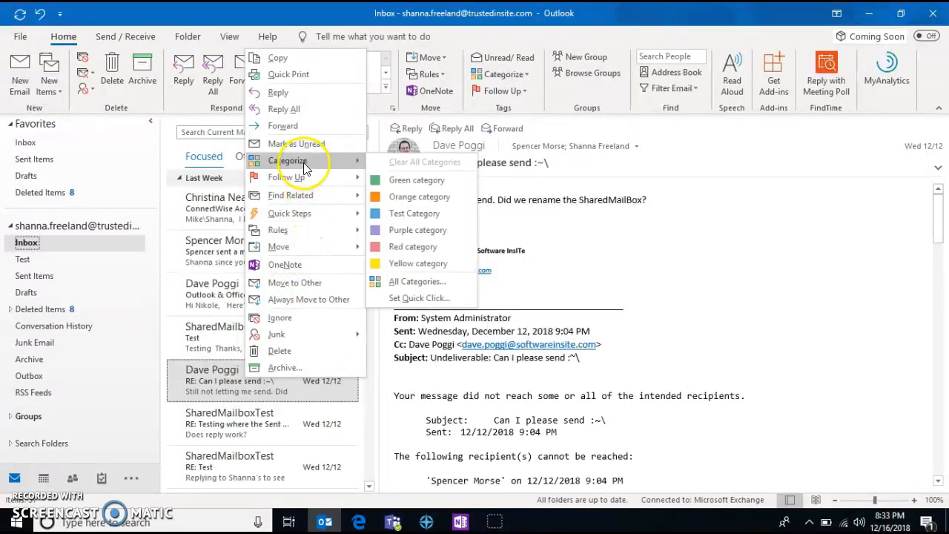
left_click(415, 214)
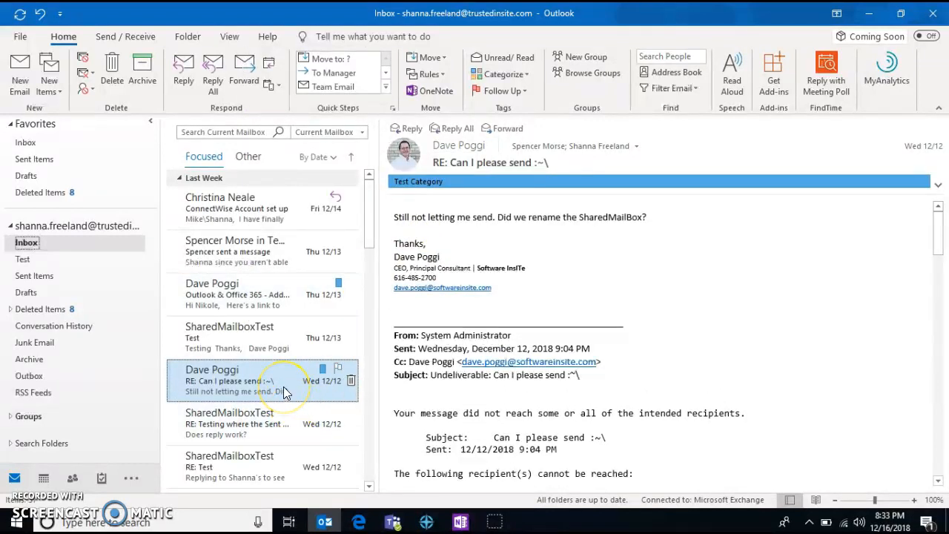
Flag the "RE: Can I please send" message for follow-up today.
right_click(283, 393)
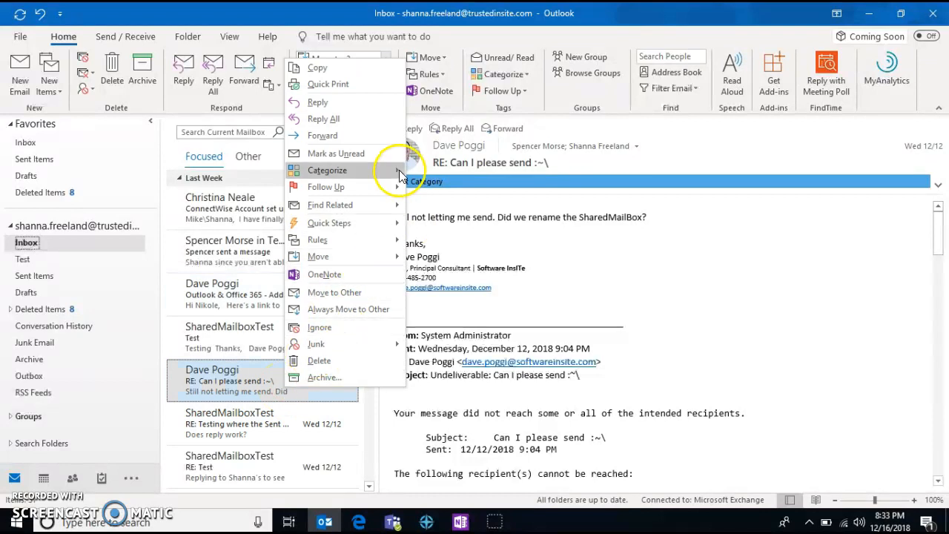
mouse_move(379, 186)
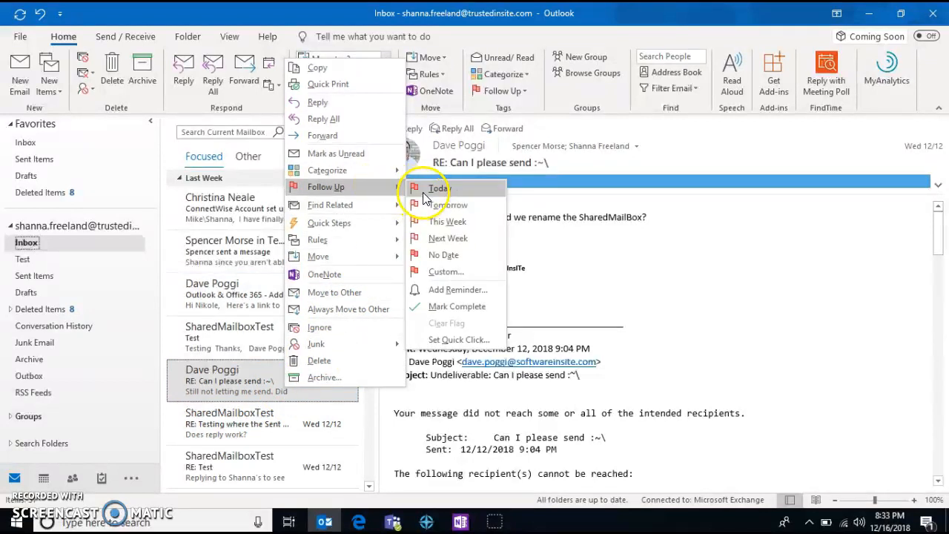
left_click(424, 192)
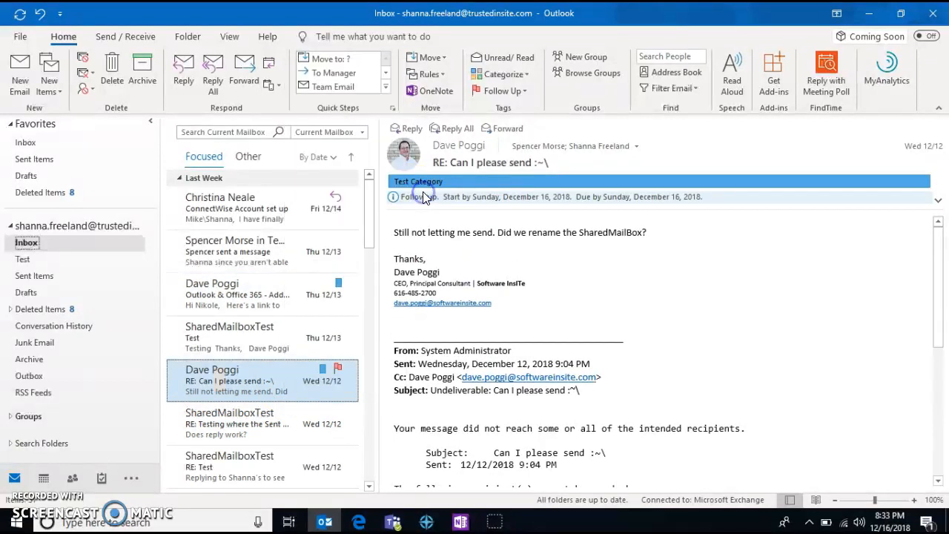
Mark the follow-up on the "RE: Can I please send" message as complete.
left_click(272, 381)
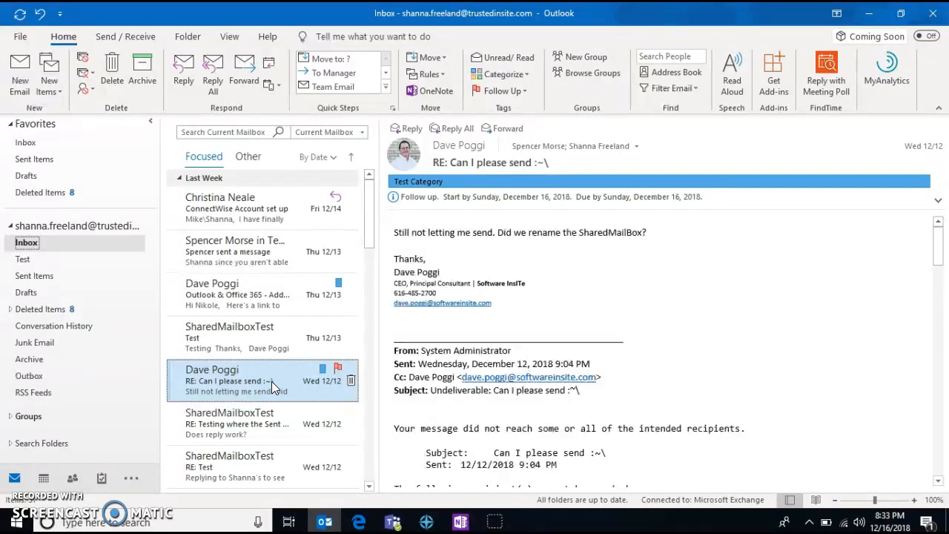
right_click(271, 381)
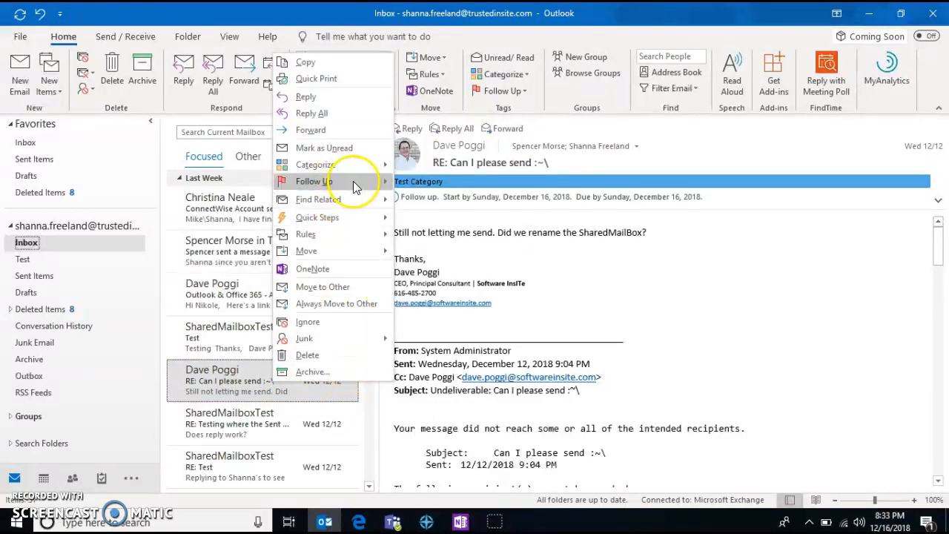
mouse_move(352, 181)
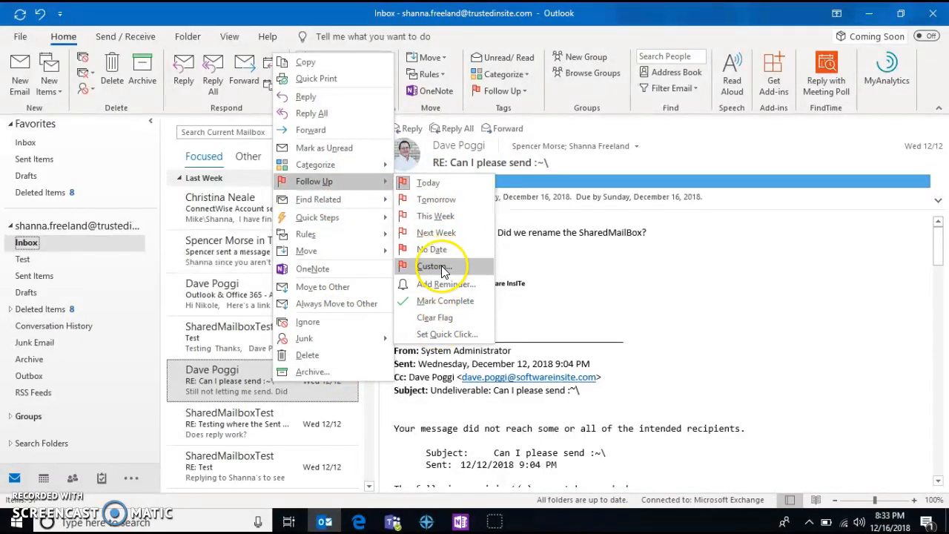
left_click(454, 301)
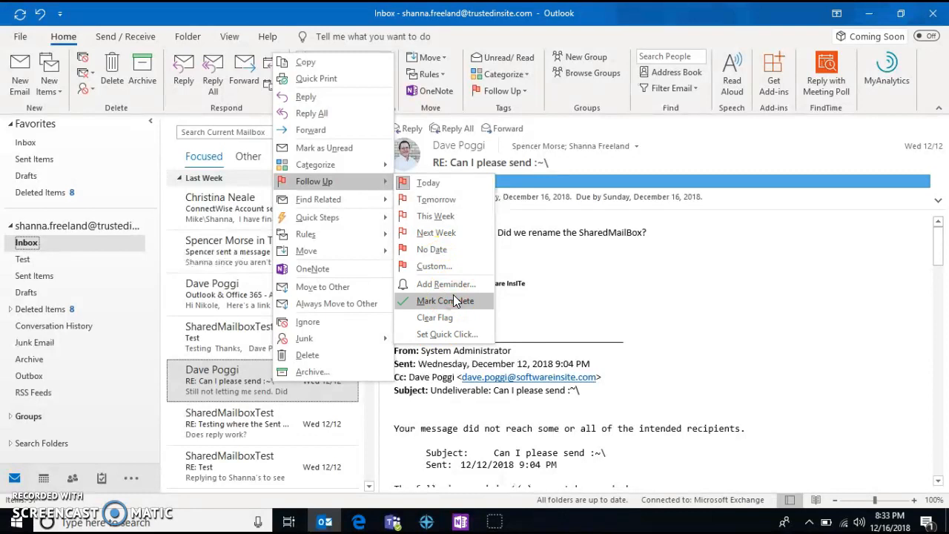
left_click(436, 300)
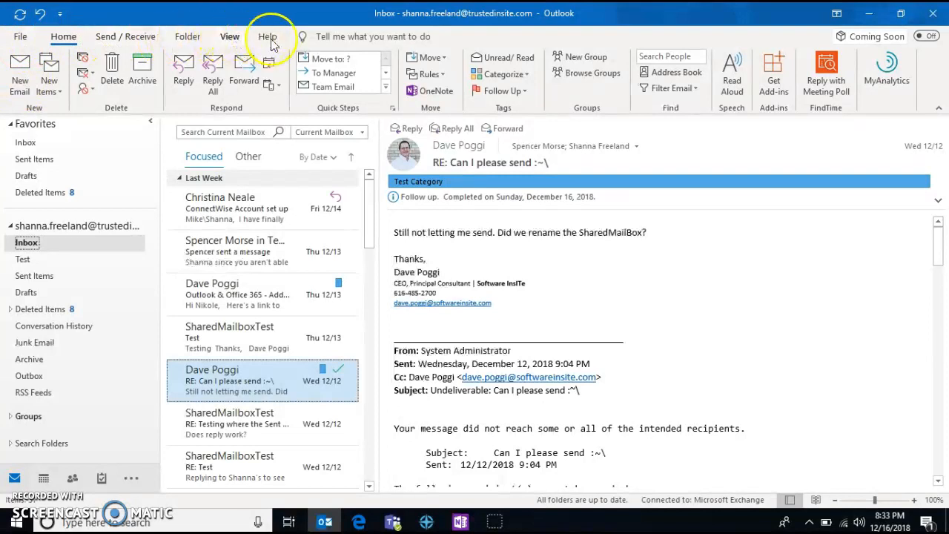
Turn off the Focused Inbox.
left_click(229, 37)
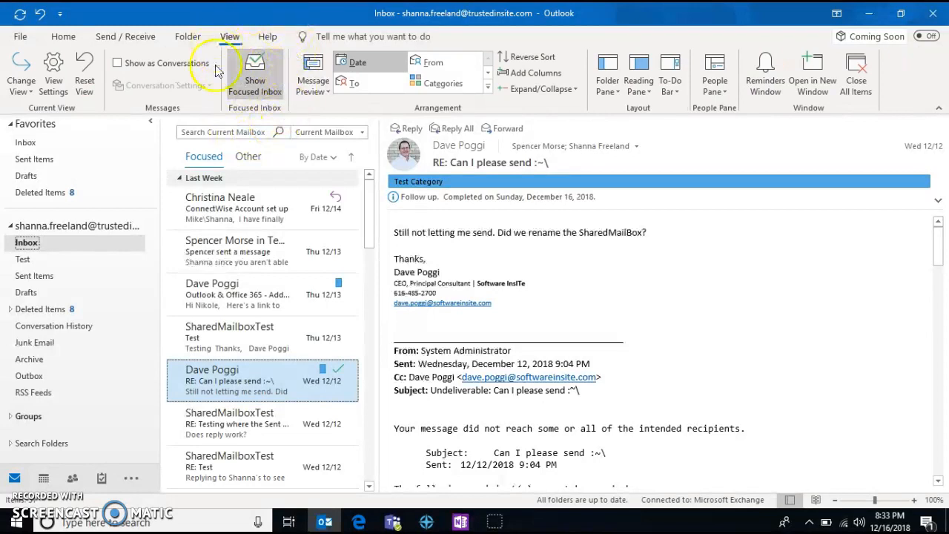
right_click(249, 81)
left_click(249, 83)
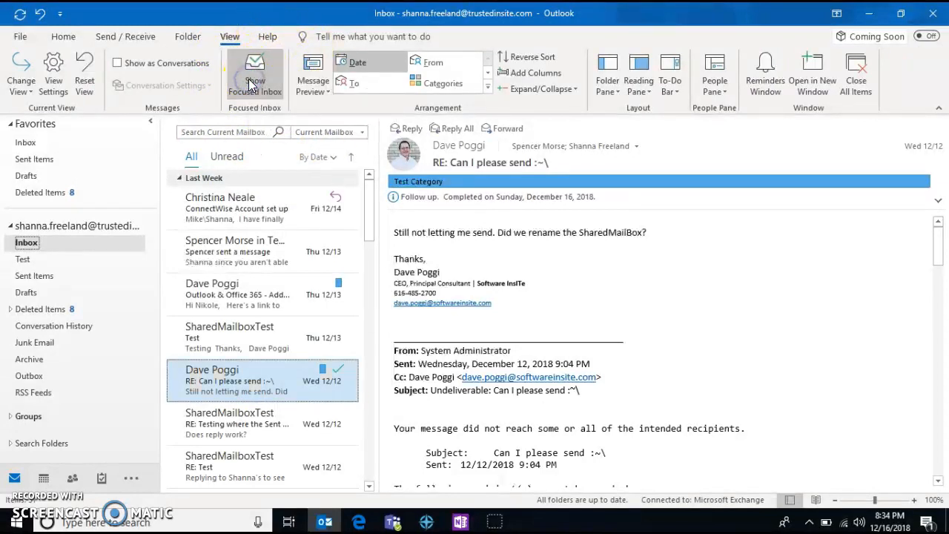
Show the unread messages and return to all messages, and turn the Focused Inbox back on.
left_click(226, 158)
left_click(193, 156)
left_click(269, 84)
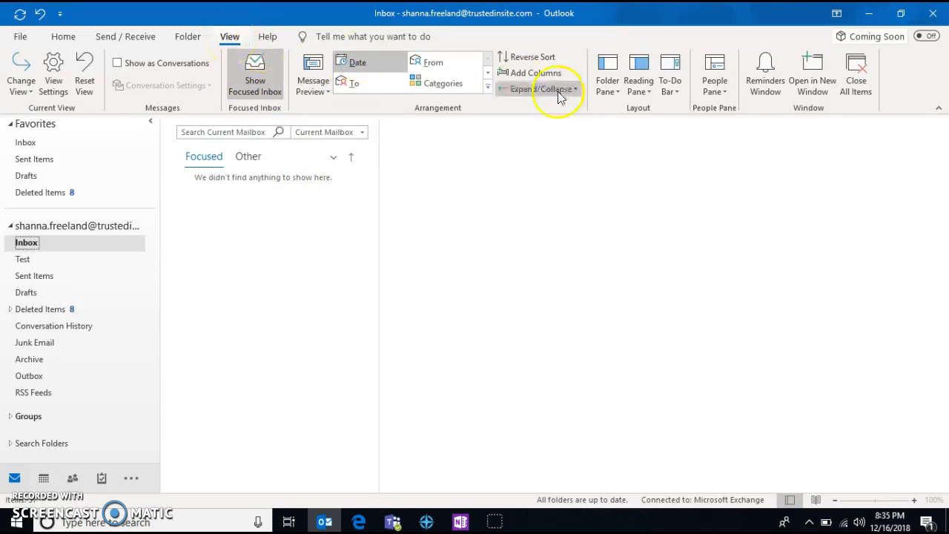
Turn off the reading pane and show the Inbox messages across the full width.
left_click(609, 89)
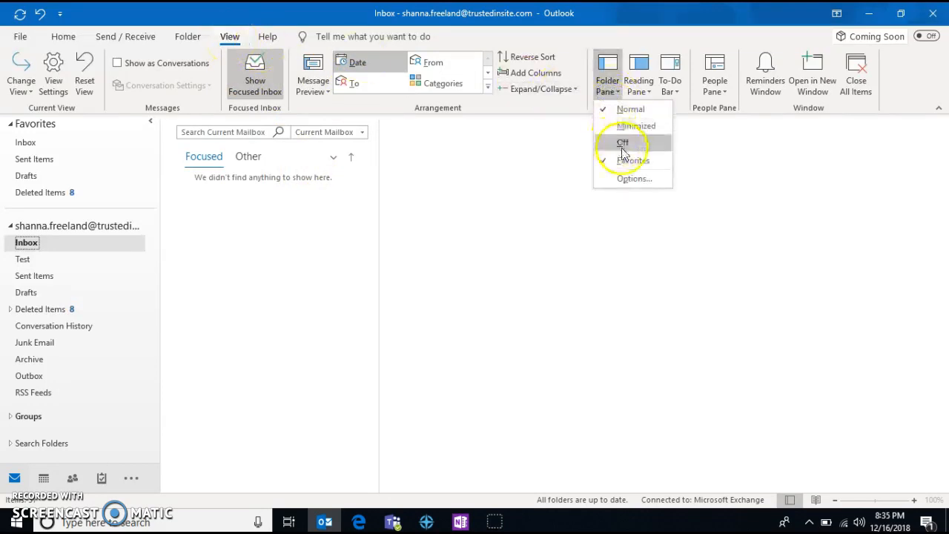
left_click(648, 92)
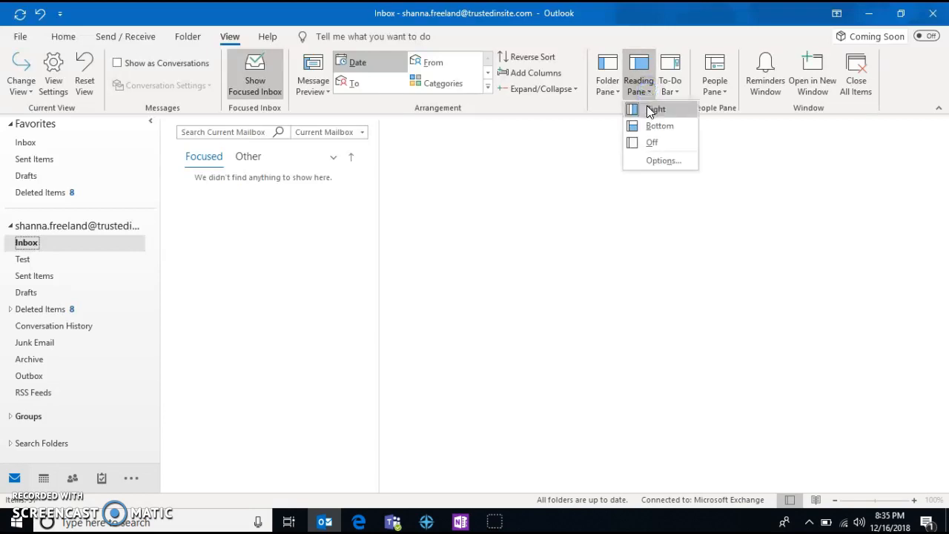
right_click(647, 129)
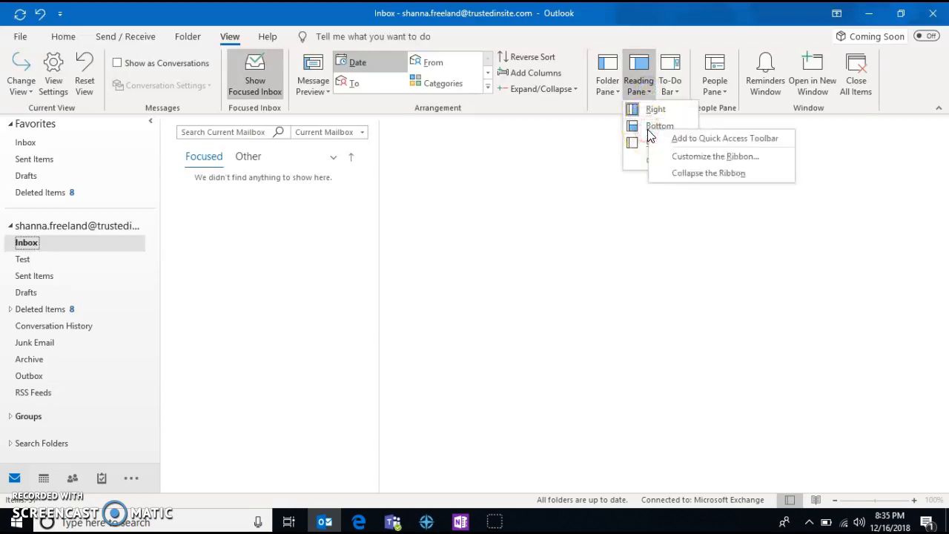
left_click(640, 145)
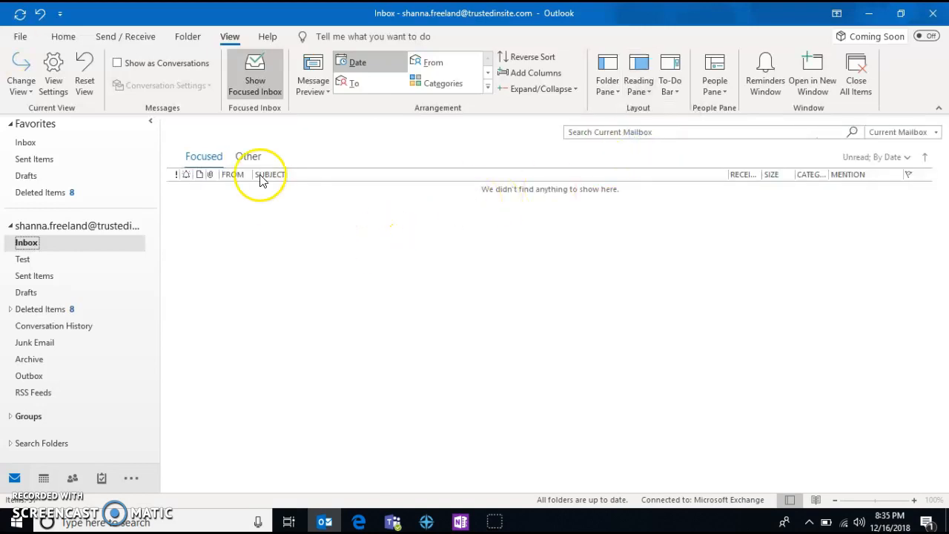
left_click(17, 244)
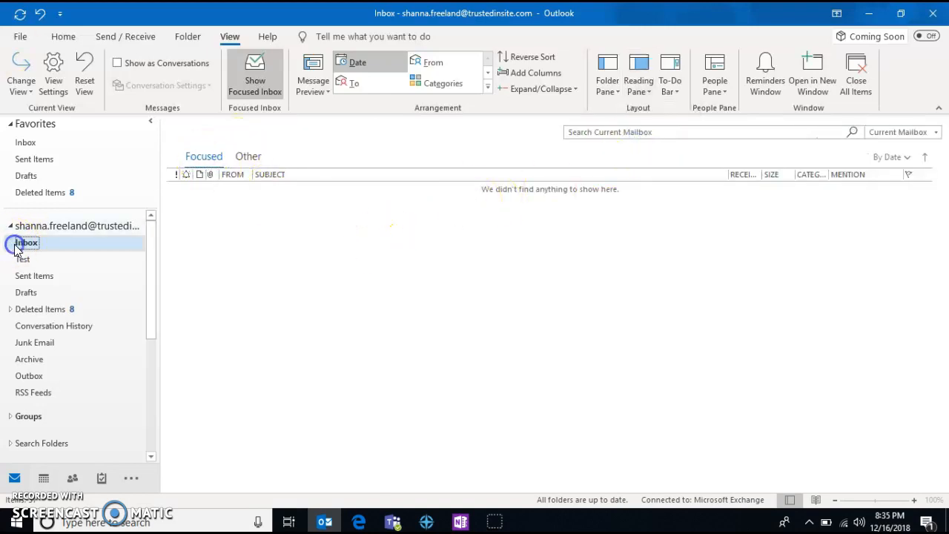
Add the Calendar and Tasks sections to the To-Do Bar.
left_click(671, 86)
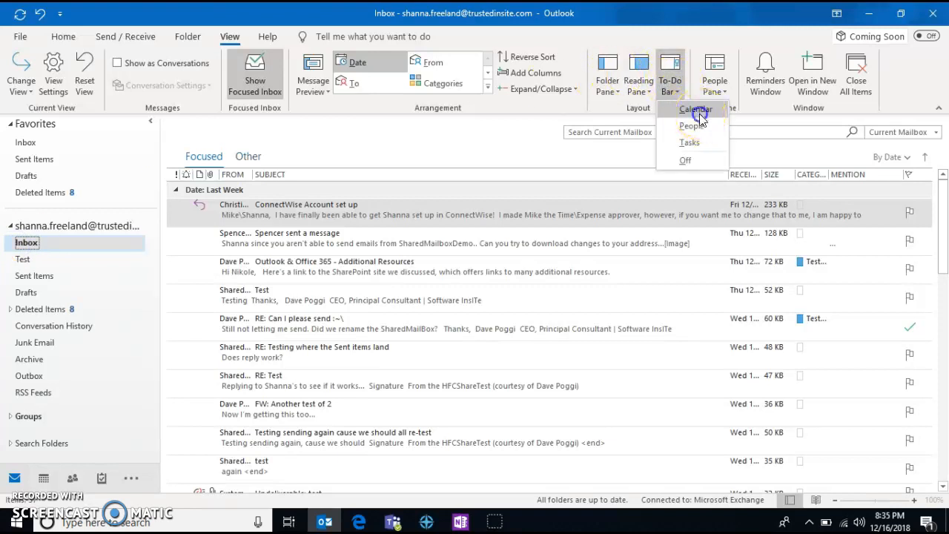
left_click(694, 110)
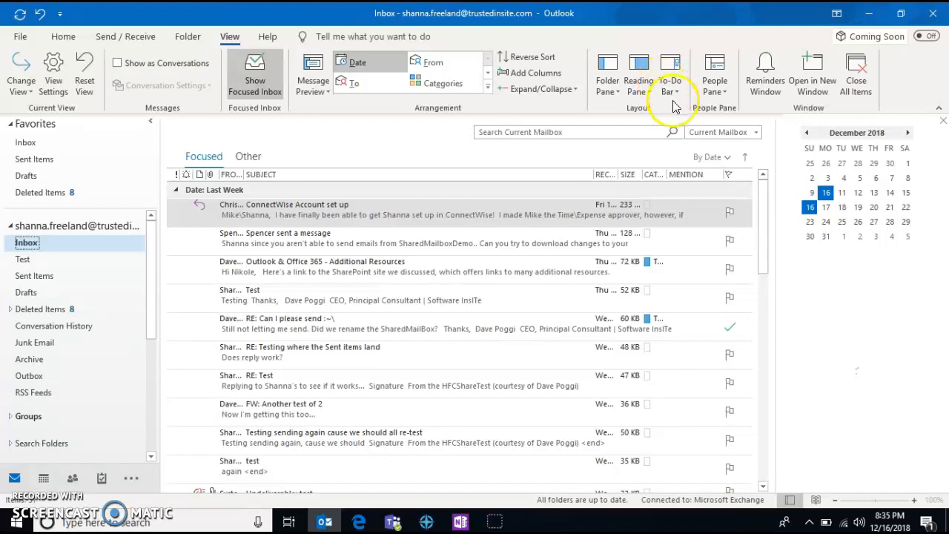
left_click(679, 89)
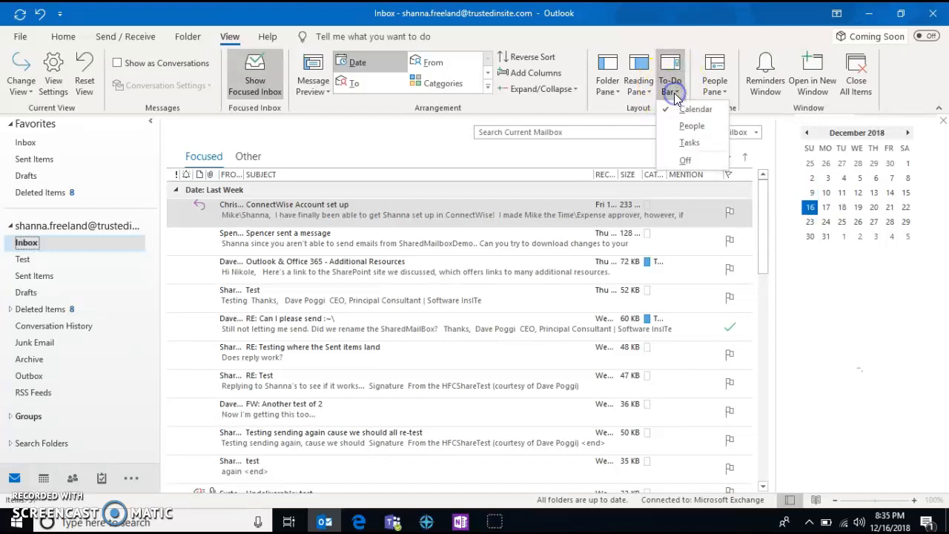
left_click(690, 147)
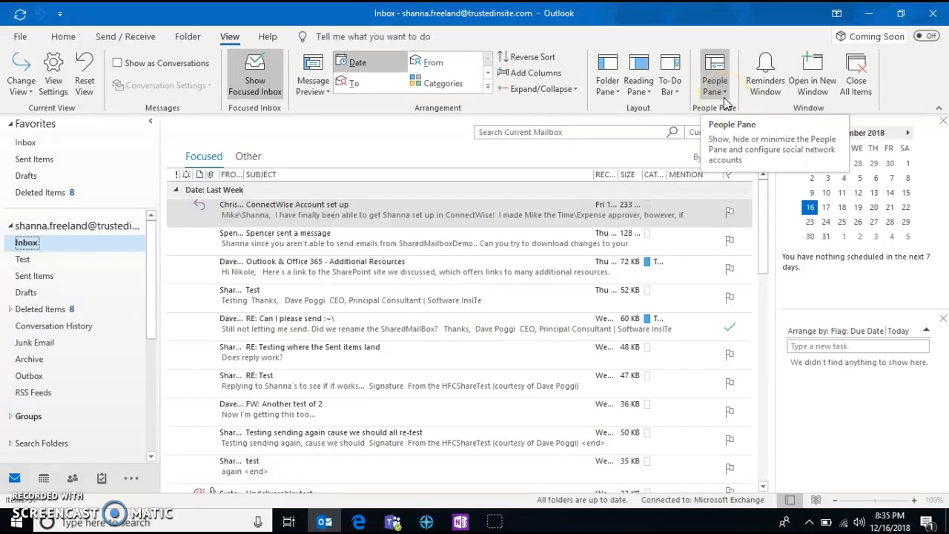
Display the reading pane to the right of the message list.
left_click(637, 88)
left_click(655, 109)
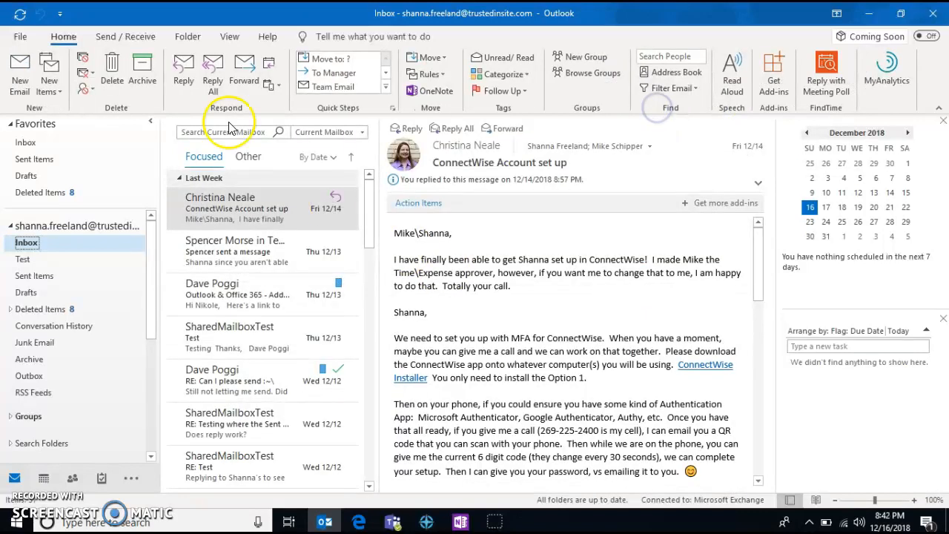
Start a new email and add a colleague from the address list as the To recipient.
left_click(63, 38)
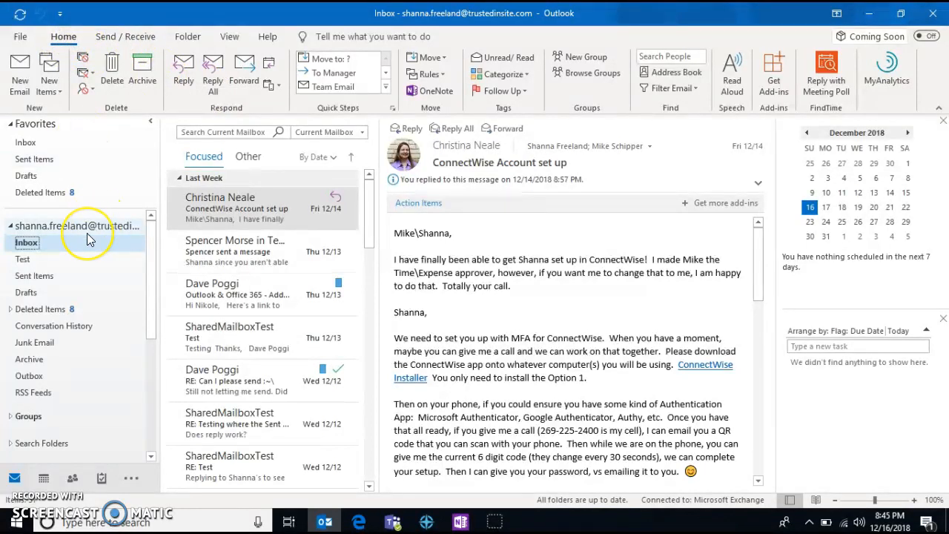
left_click(20, 78)
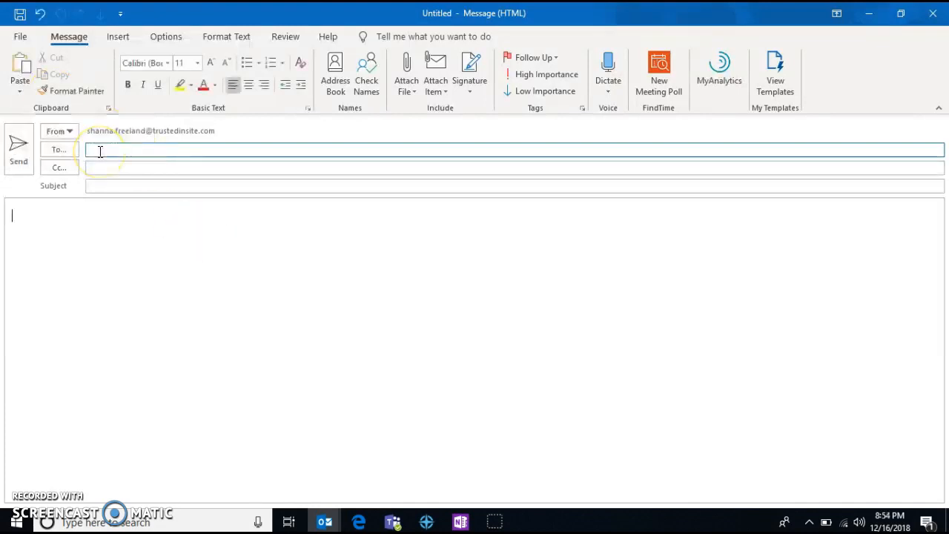
left_click(100, 150)
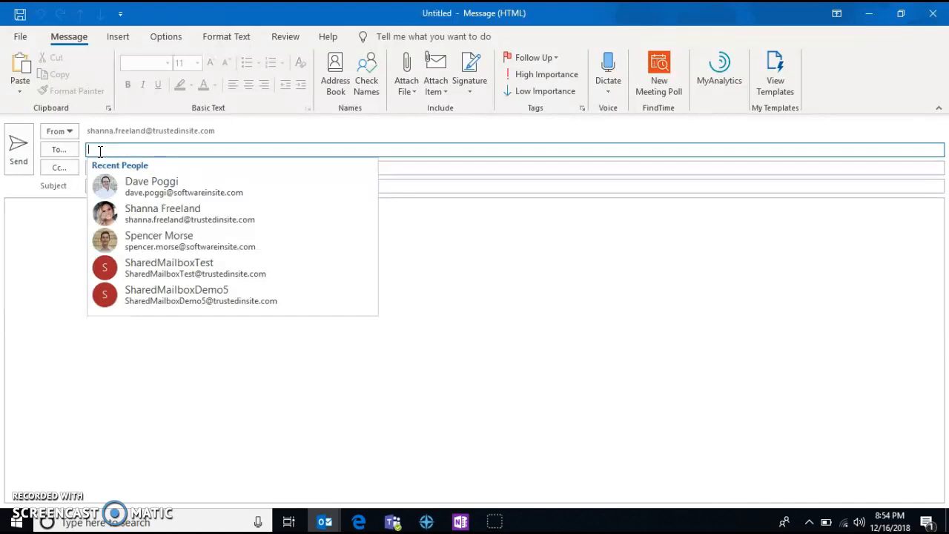
left_click(59, 150)
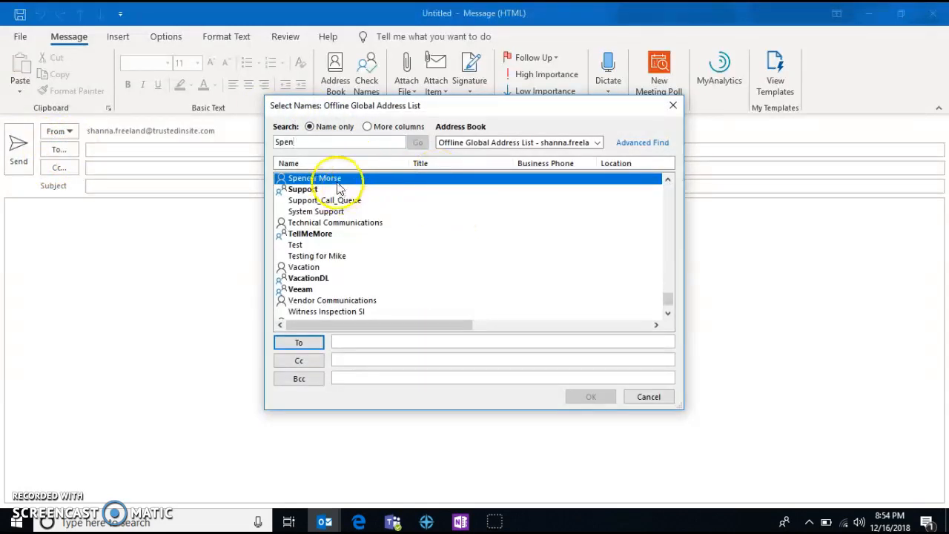
double_click(335, 181)
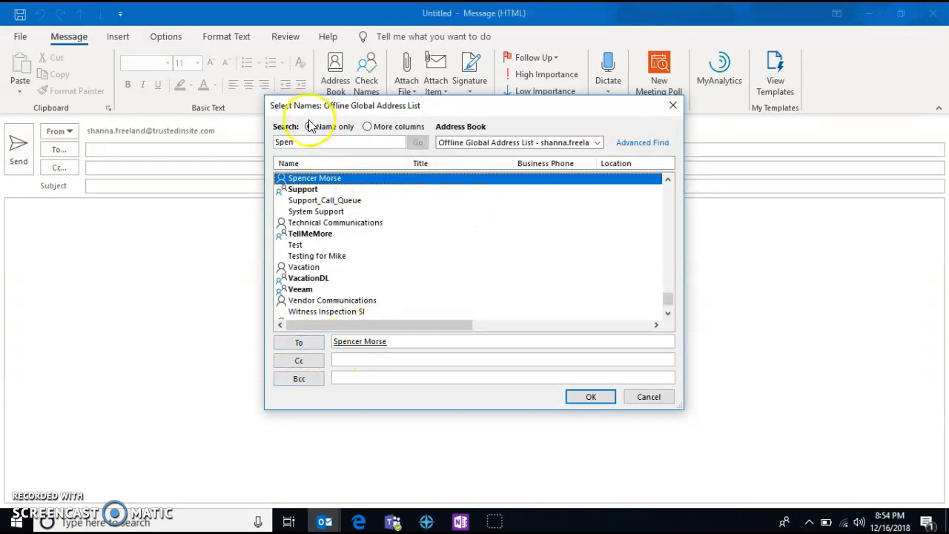
Add a second colleague from the address list as the Cc recipient and accept both recipients.
left_click(285, 140)
type("Dav")
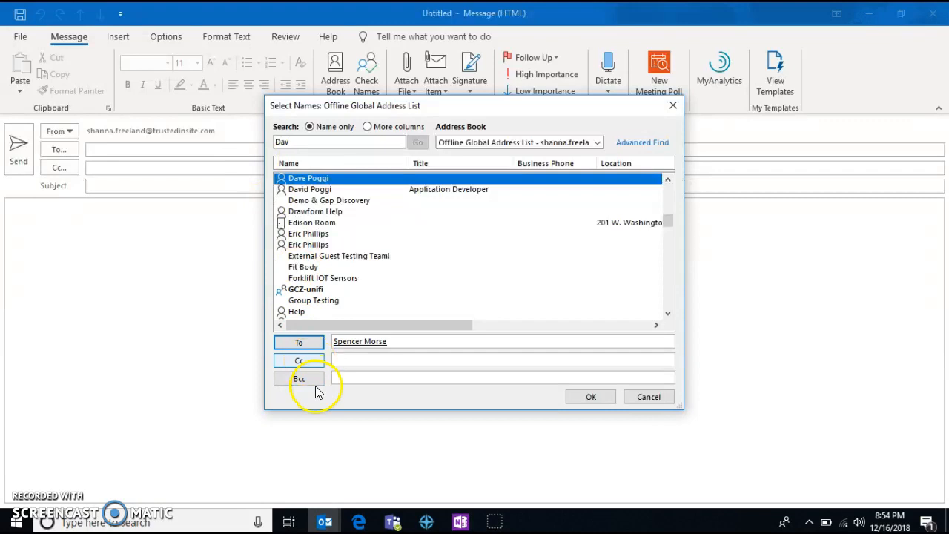
left_click(306, 363)
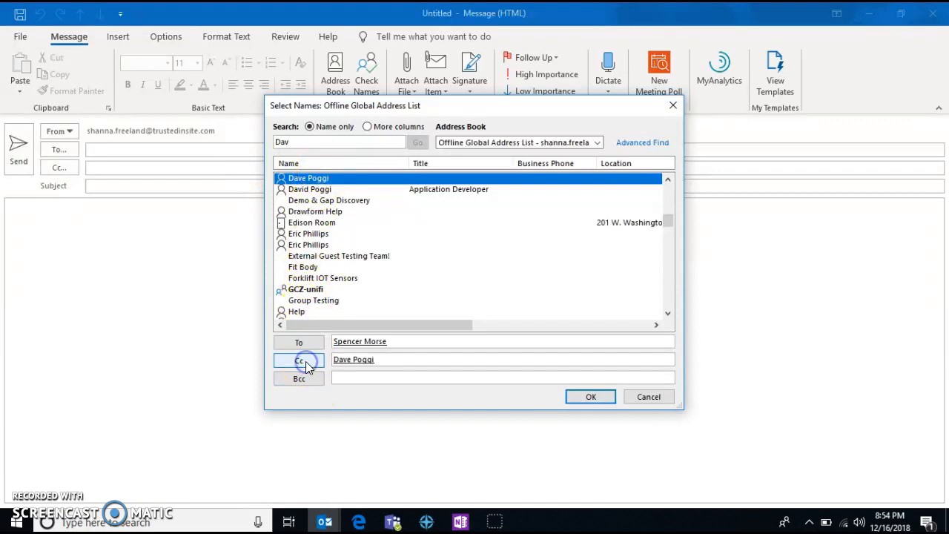
left_click(593, 396)
Give the email the subject "Test" and the body text "This is a test email".
left_click(111, 186)
type("Test")
key("Tab")
type("This is a tes")
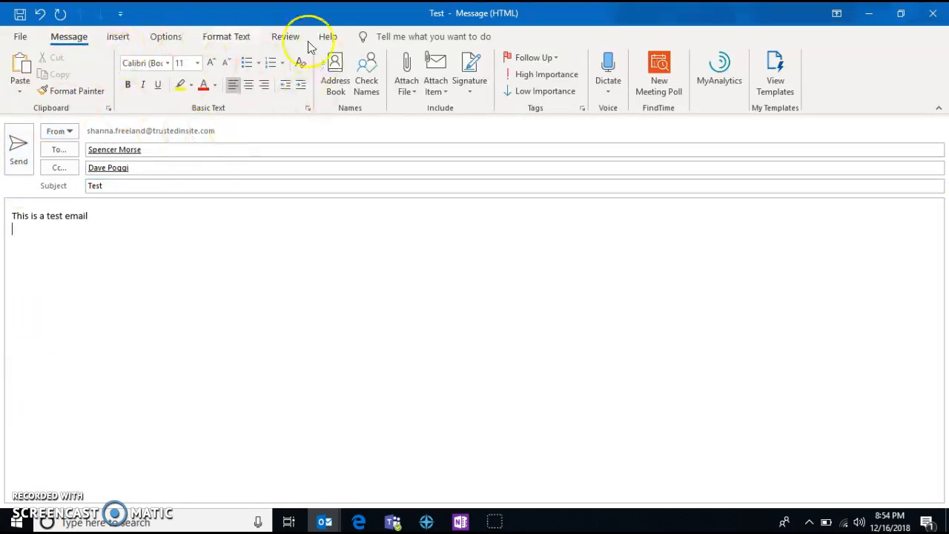
Create a new email signature named "Test" containing the text "This is a test".
left_click(414, 88)
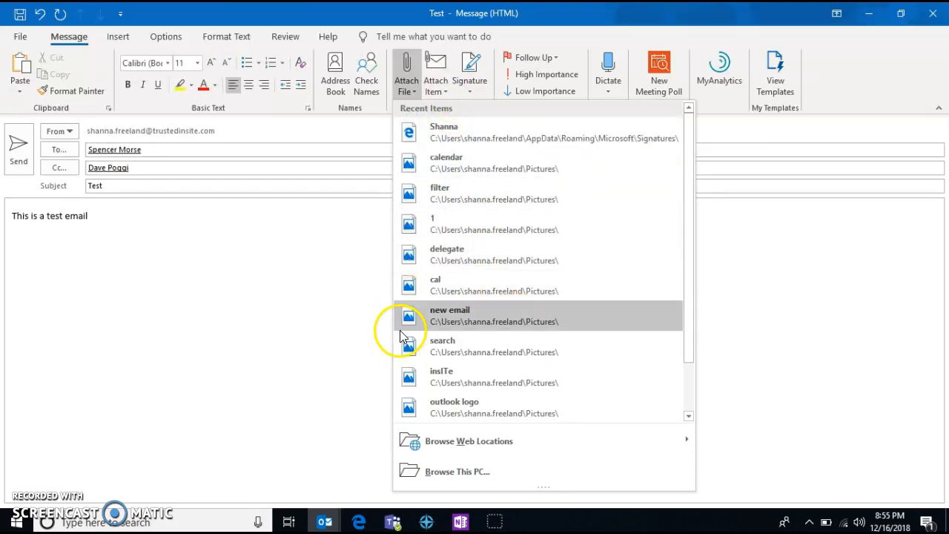
left_click(483, 88)
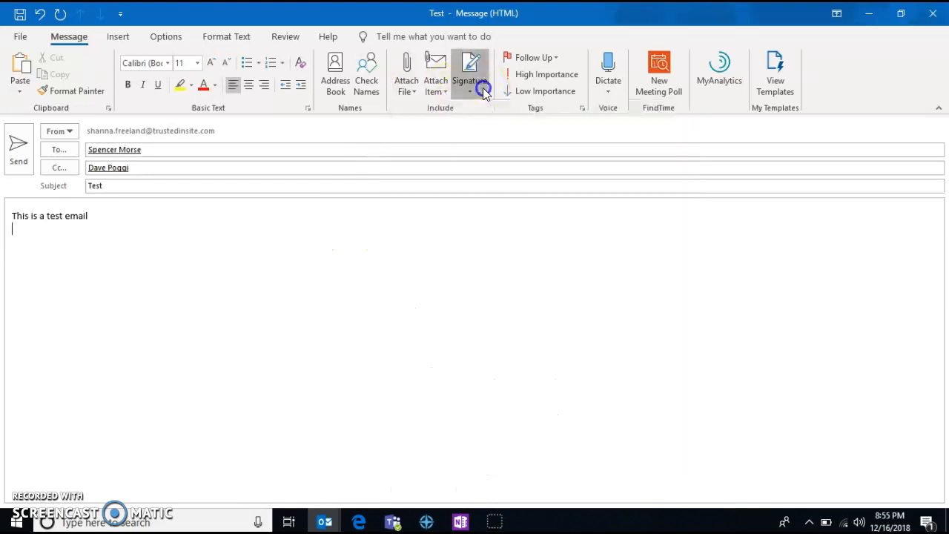
left_click(496, 127)
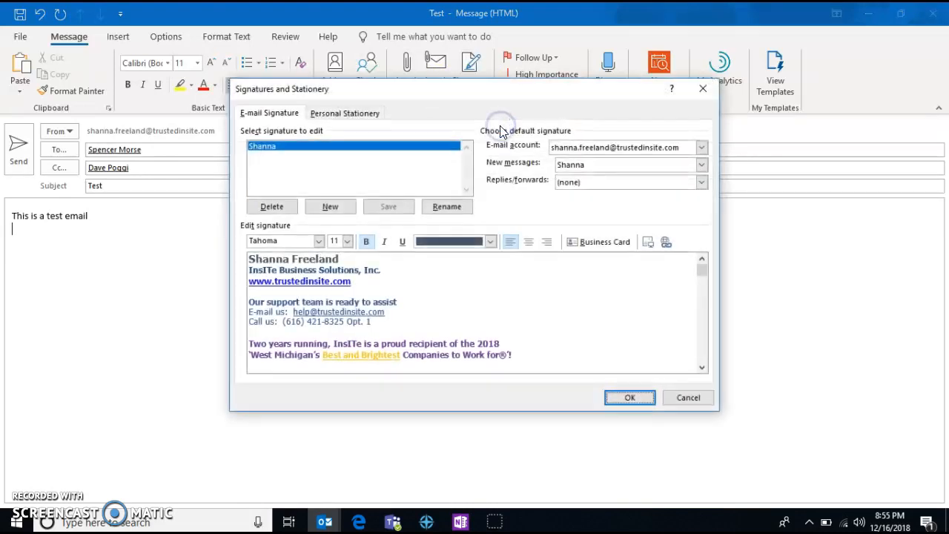
left_click(332, 208)
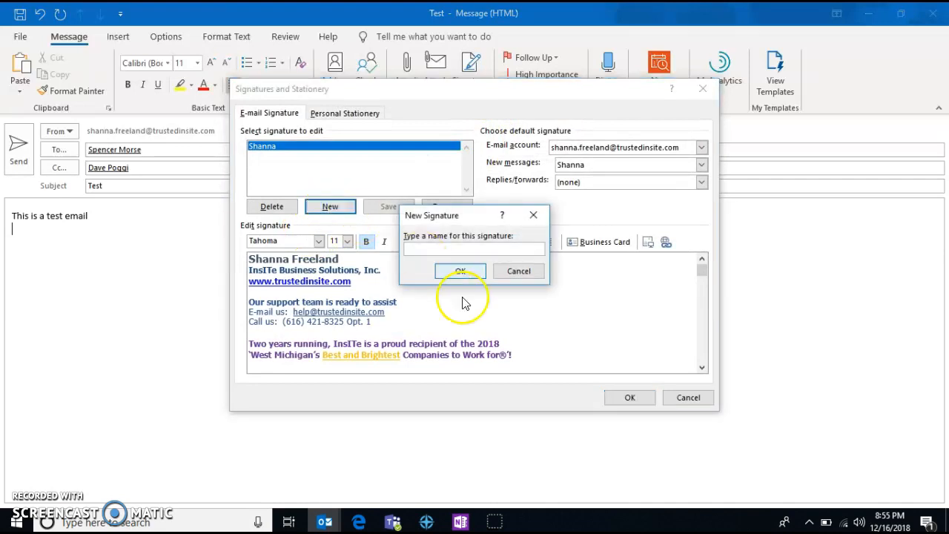
type("Test")
key("Return")
left_click(416, 333)
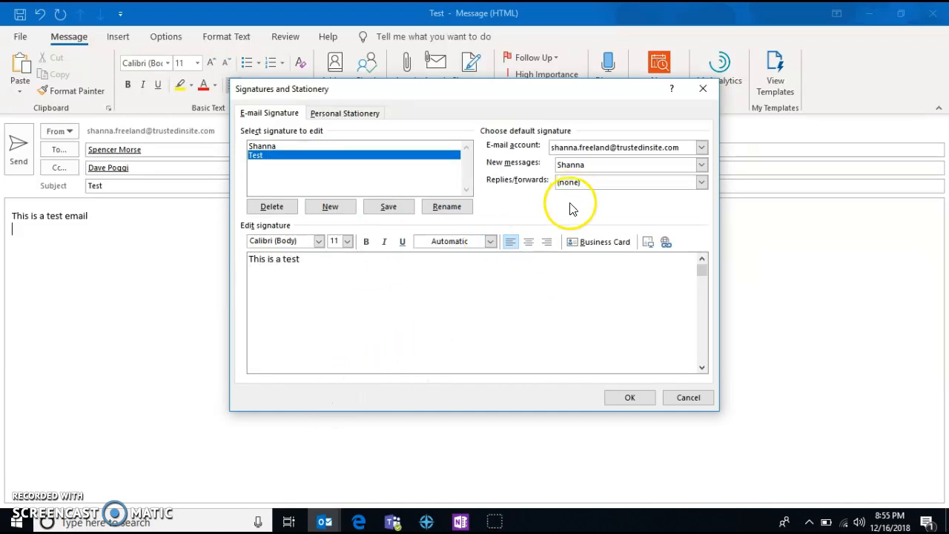
Insert the "contact" picture from the Pictures folder below the text of the Test signature.
left_click(647, 241)
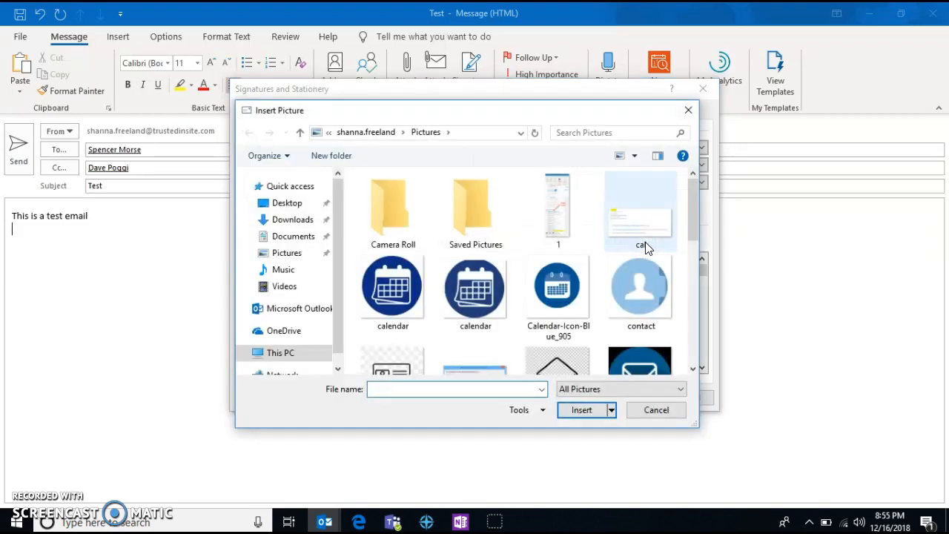
double_click(636, 288)
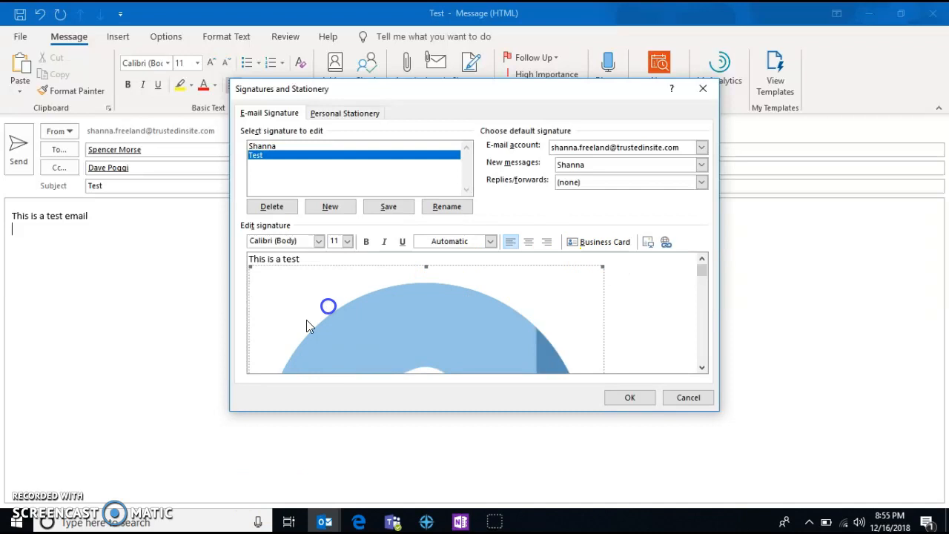
left_click_drag(602, 267, 602, 268)
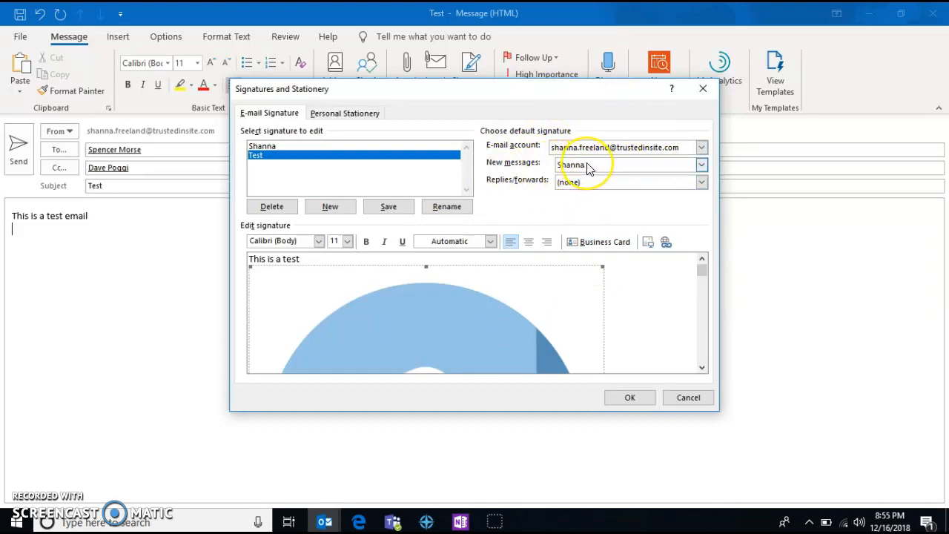
Switch the default signature for replies and forwards to Test and back to (none), and save the signature settings.
left_click(699, 184)
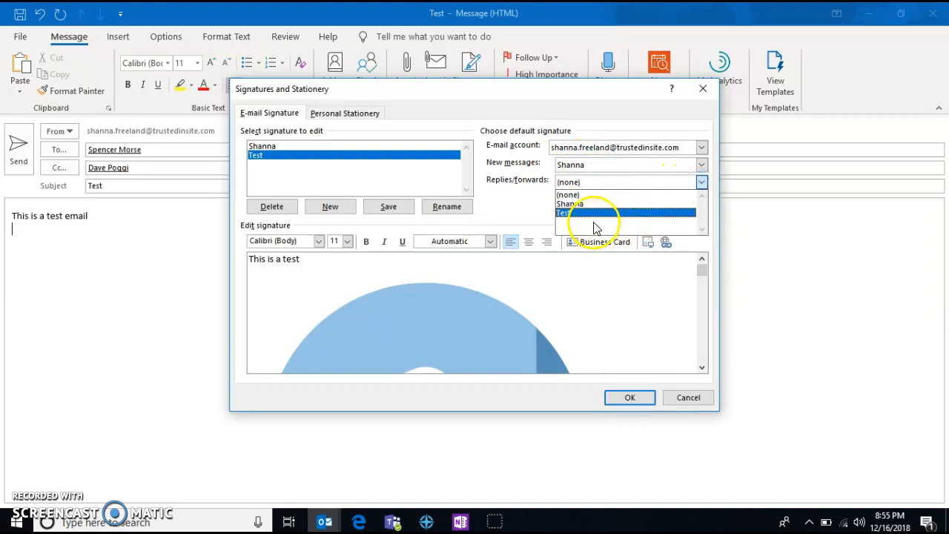
left_click(605, 215)
left_click(698, 189)
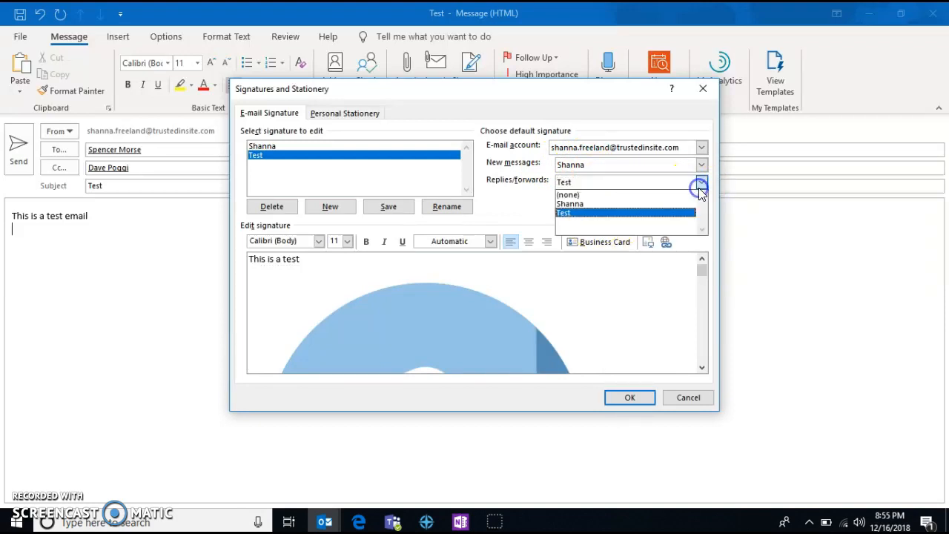
left_click(653, 195)
left_click(637, 397)
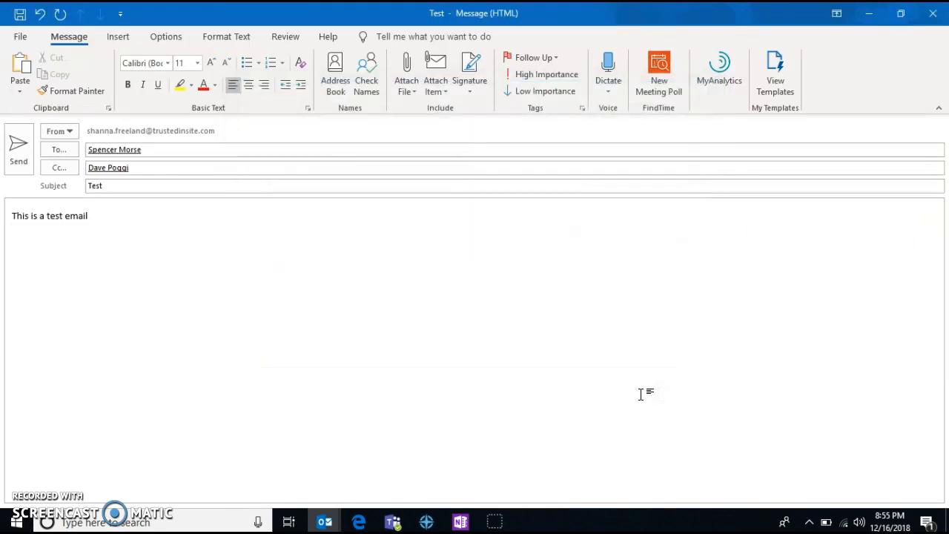
Insert the existing personal signature below the email's body text.
left_click(502, 209)
left_click(470, 78)
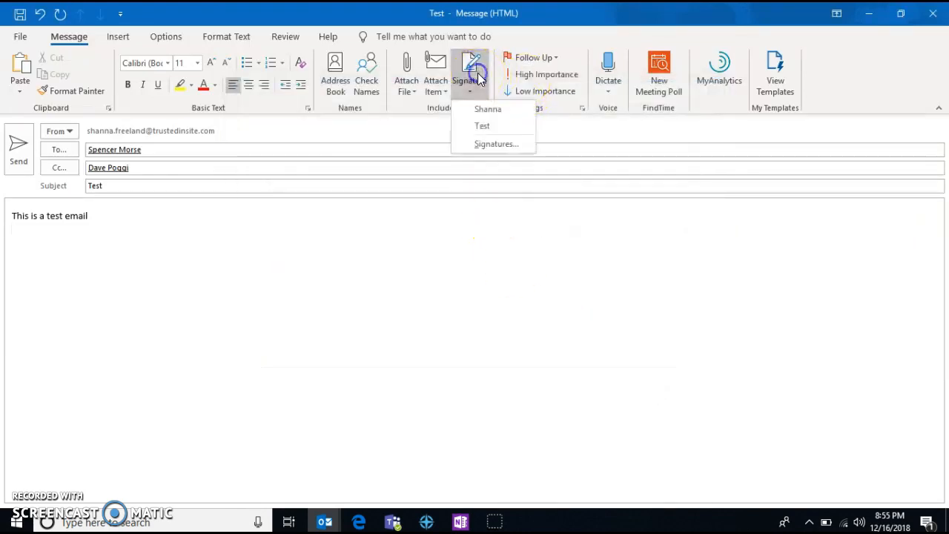
left_click(491, 111)
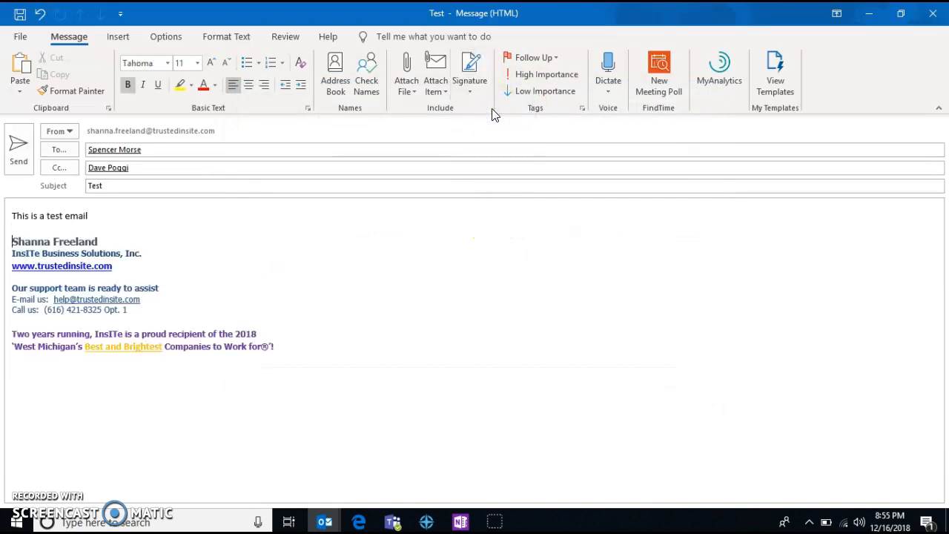
Replace the email's signature with the Test signature and switch back to the personal one.
left_click(470, 81)
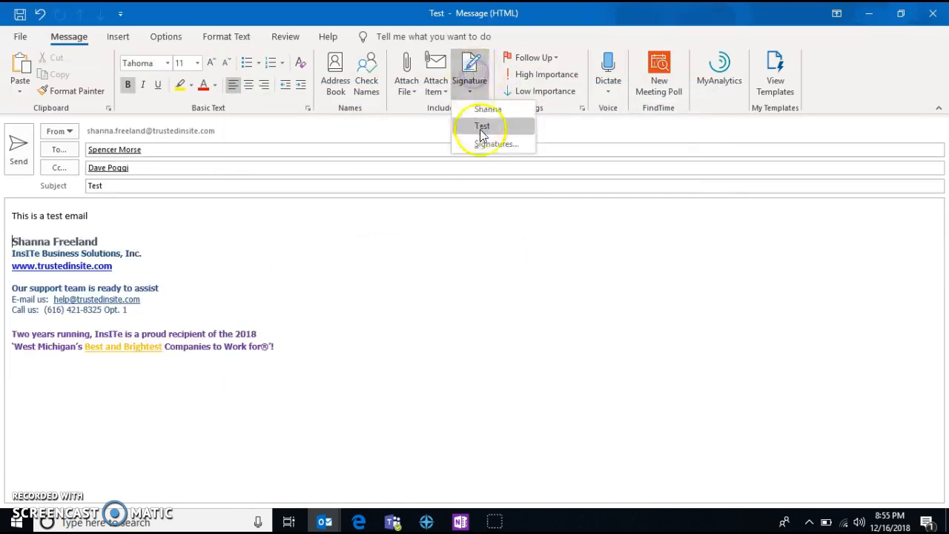
left_click(482, 128)
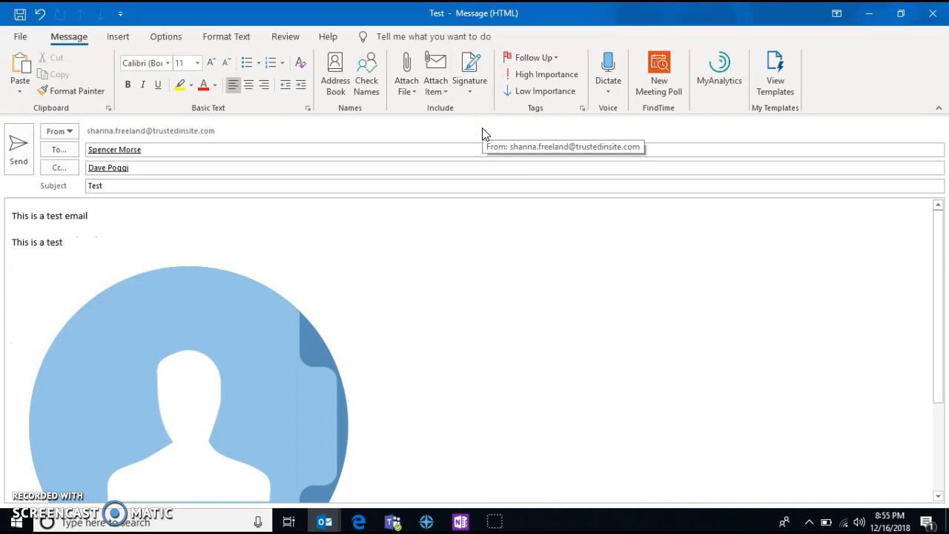
left_click(473, 83)
left_click(482, 112)
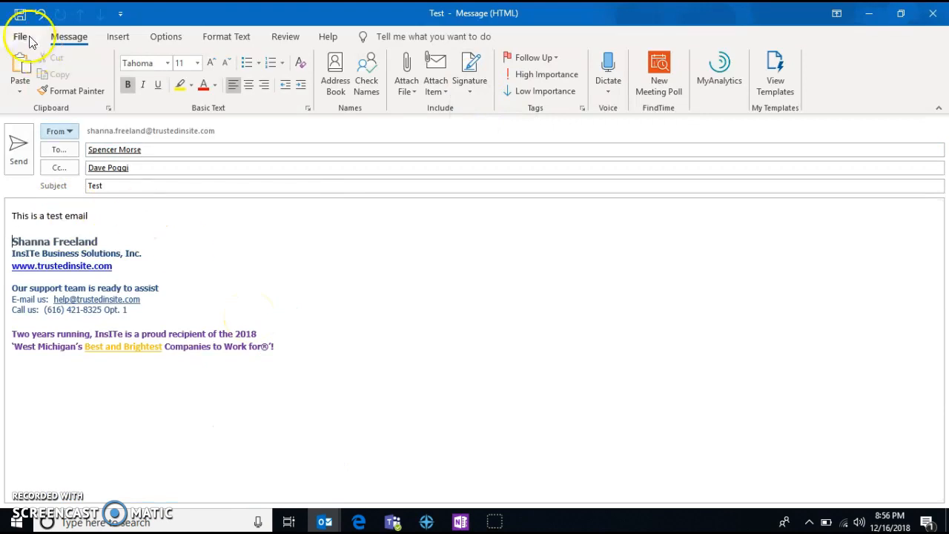
Change the email's sender to the HFCShareTest mailbox and hide the From field.
left_click(164, 38)
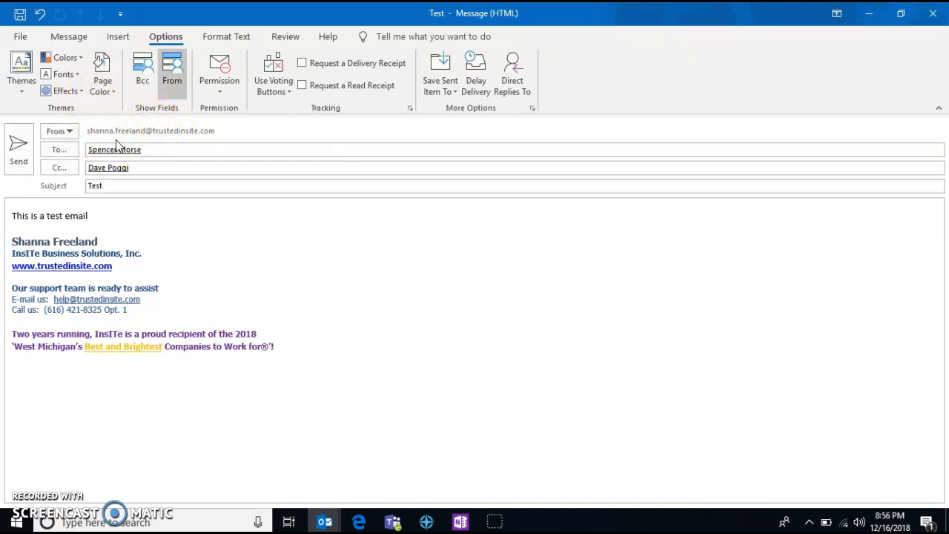
left_click(69, 133)
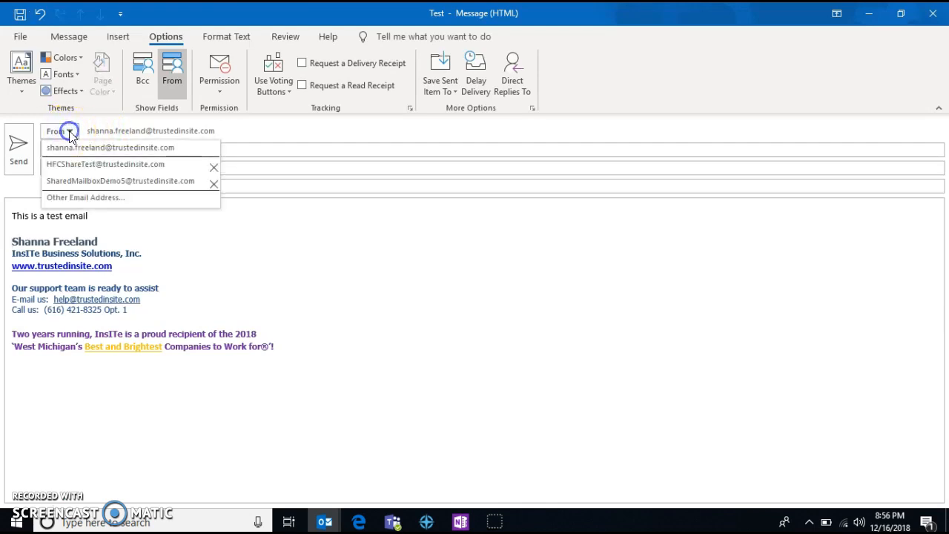
left_click(83, 163)
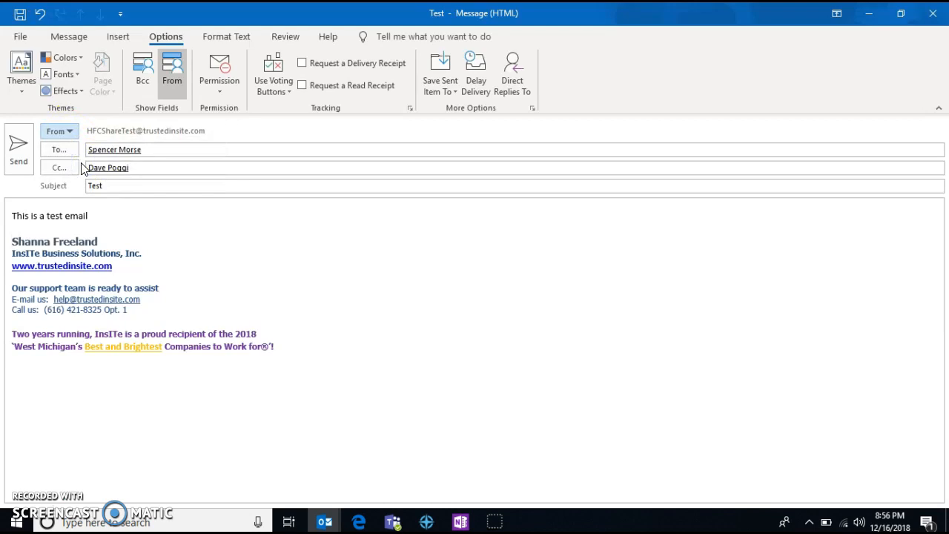
left_click(171, 68)
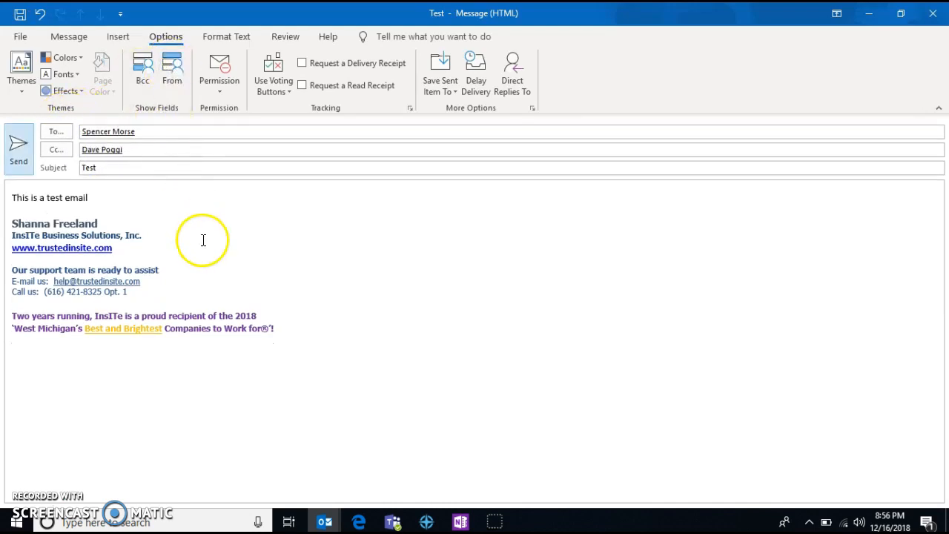
Show the Bcc field and add SharedMailboxTest as a blind-copy recipient of the email.
left_click(145, 67)
left_click(123, 168)
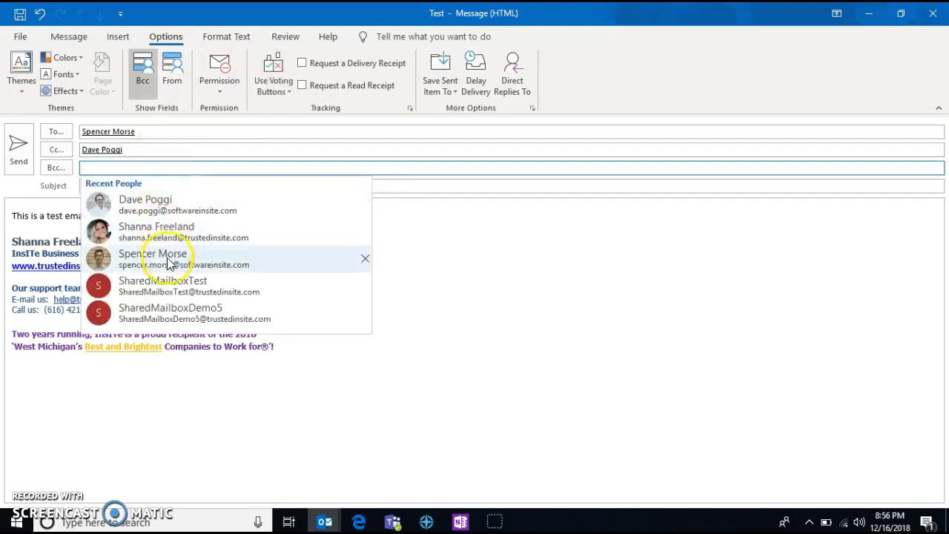
left_click(180, 282)
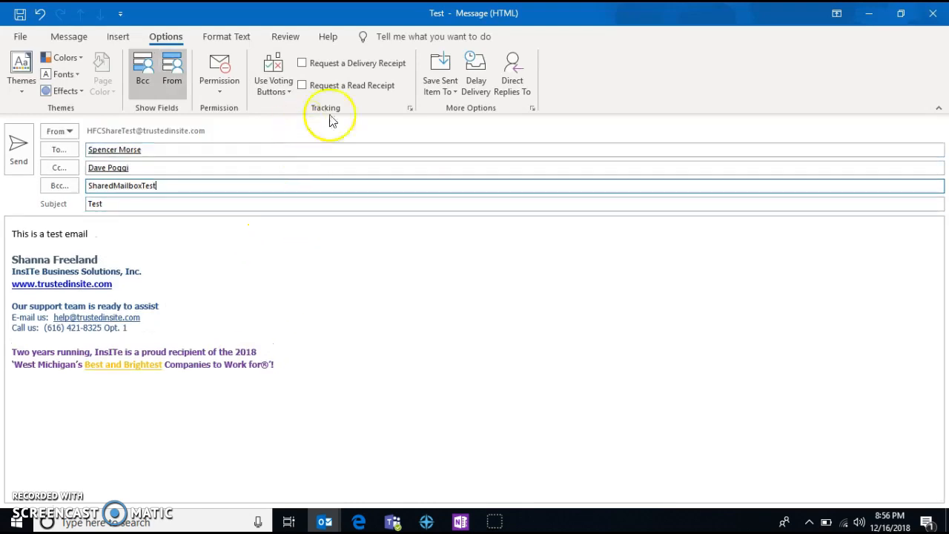
Request a read receipt for the Test email and send it.
left_click(301, 86)
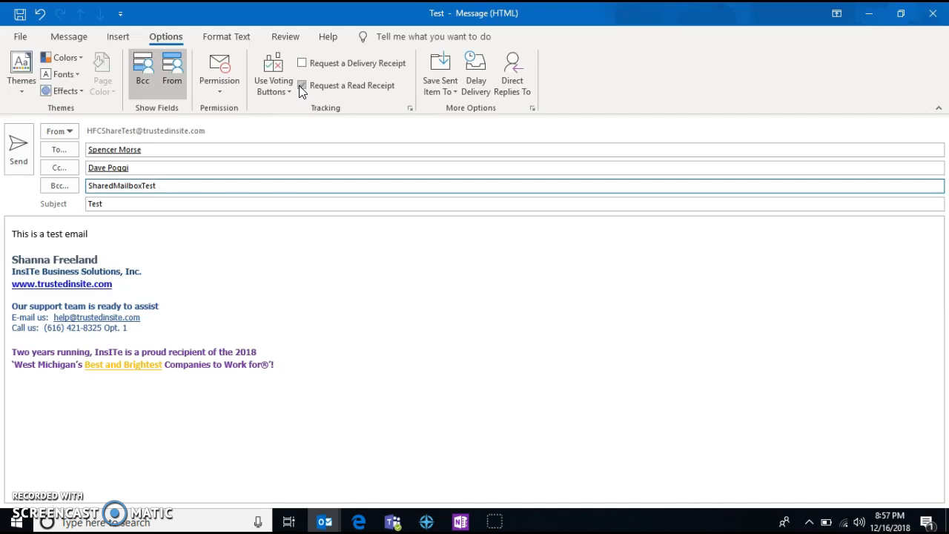
left_click(301, 85)
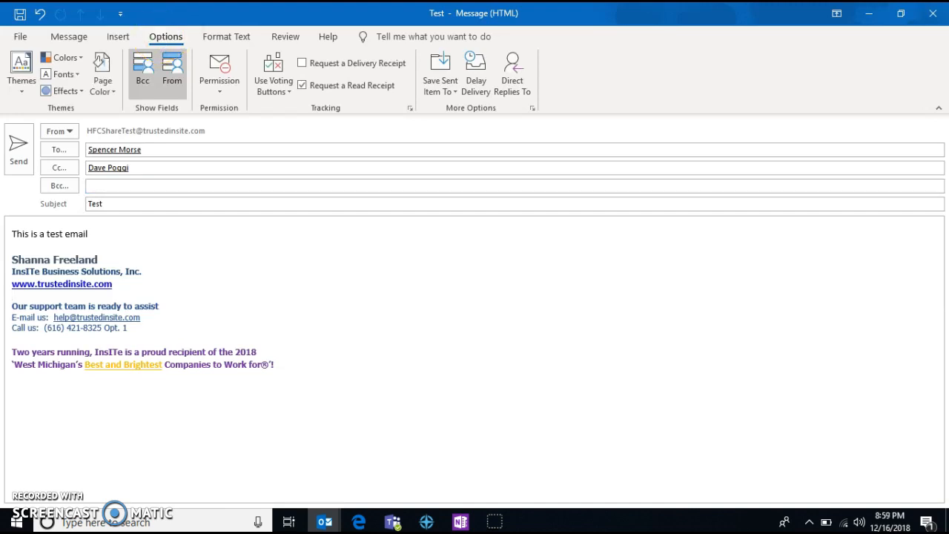
left_click(18, 148)
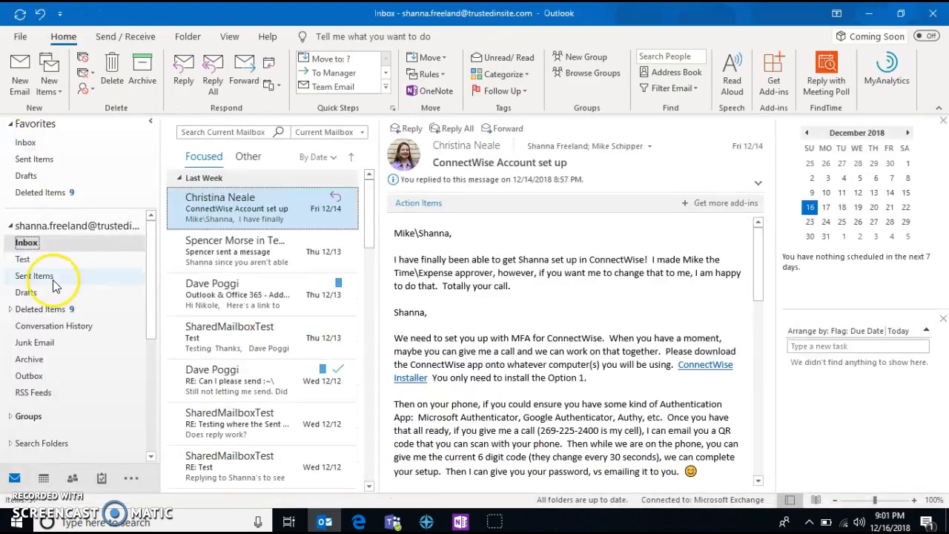
Open the sent Test email from the Sent Items folder in its own window.
left_click(46, 275)
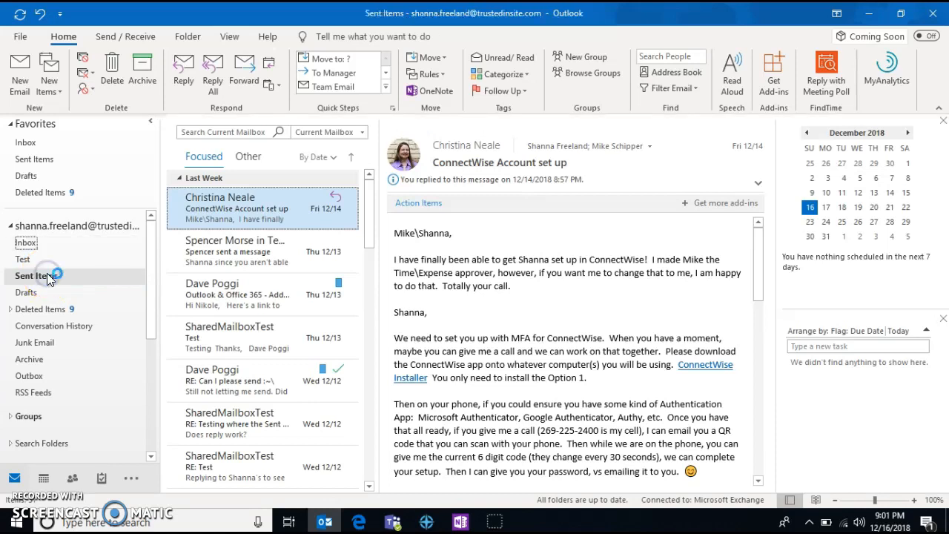
left_click(243, 212)
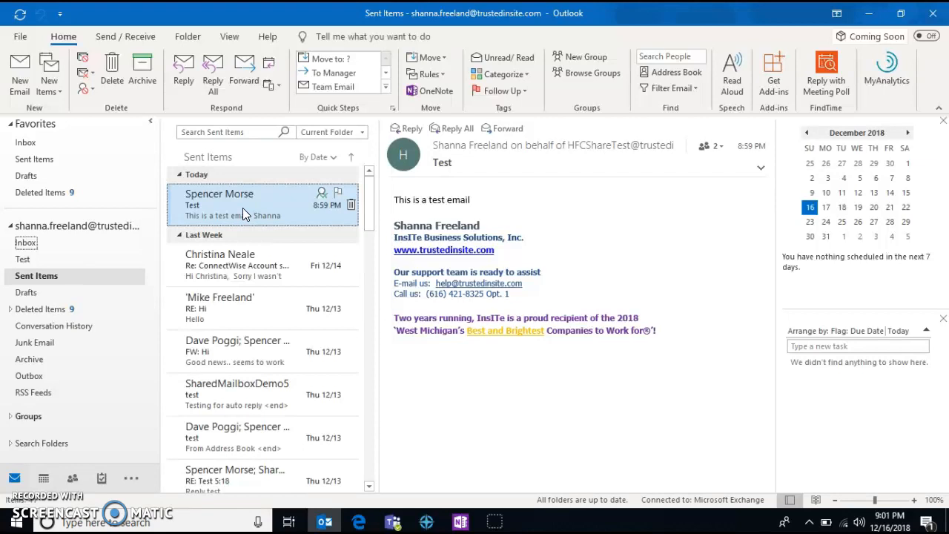
double_click(242, 207)
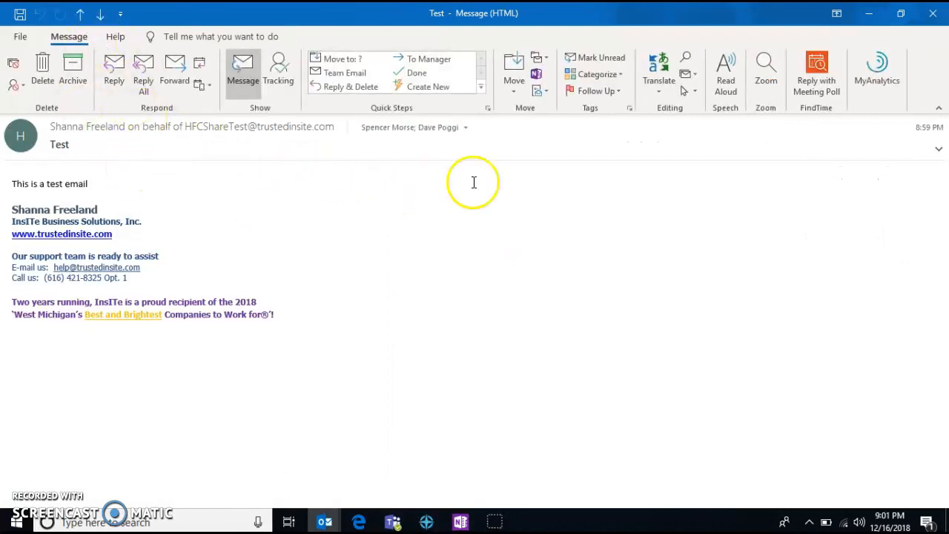
Recall the sent Test email by deleting its unread copies, with the outcome reported for each recipient, and close the message.
left_click(543, 92)
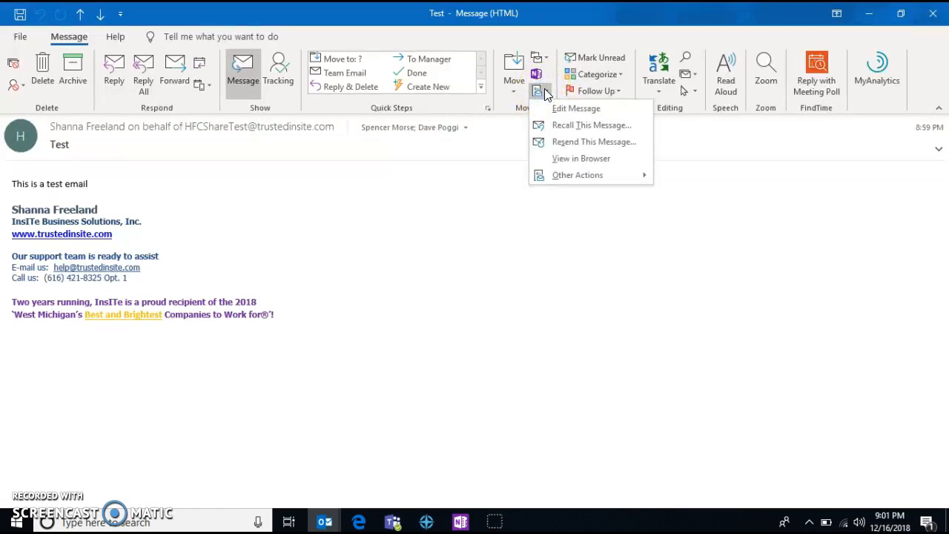
left_click(619, 125)
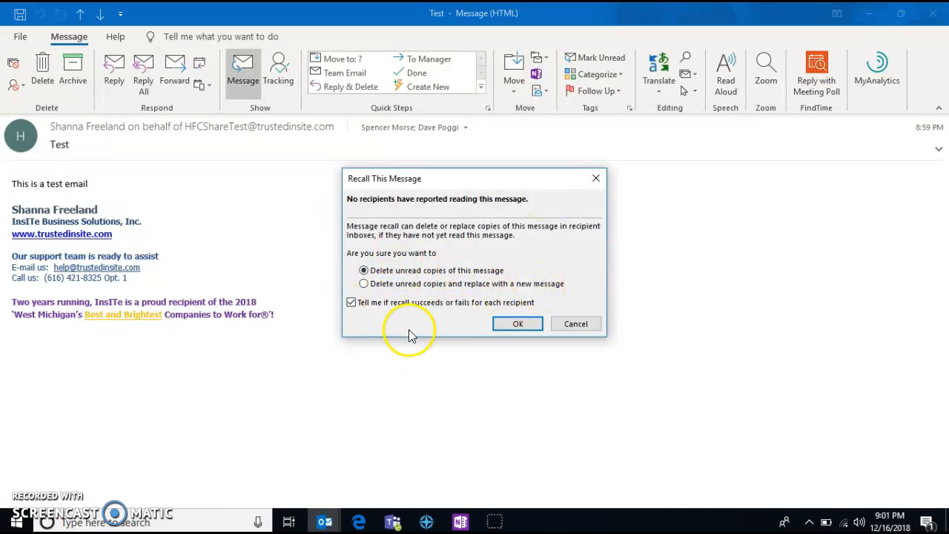
left_click(518, 324)
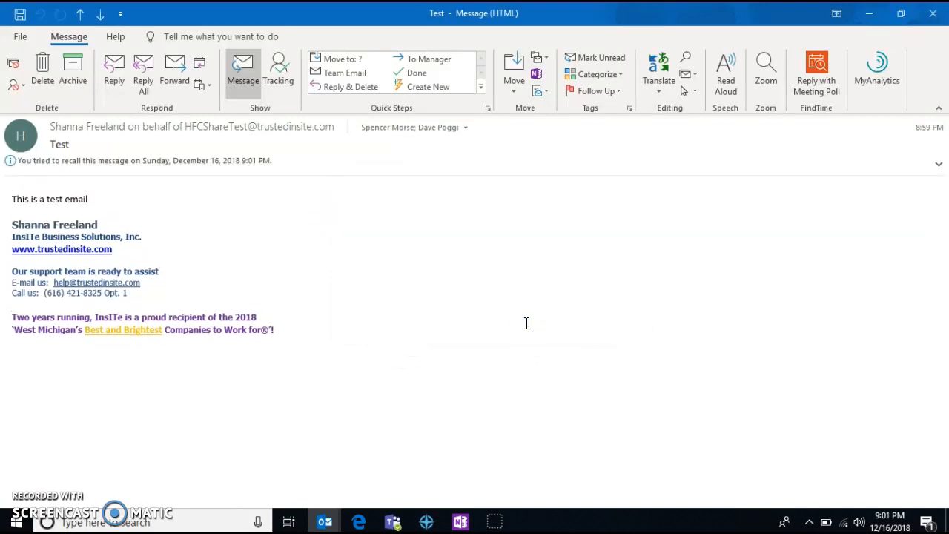
left_click(547, 92)
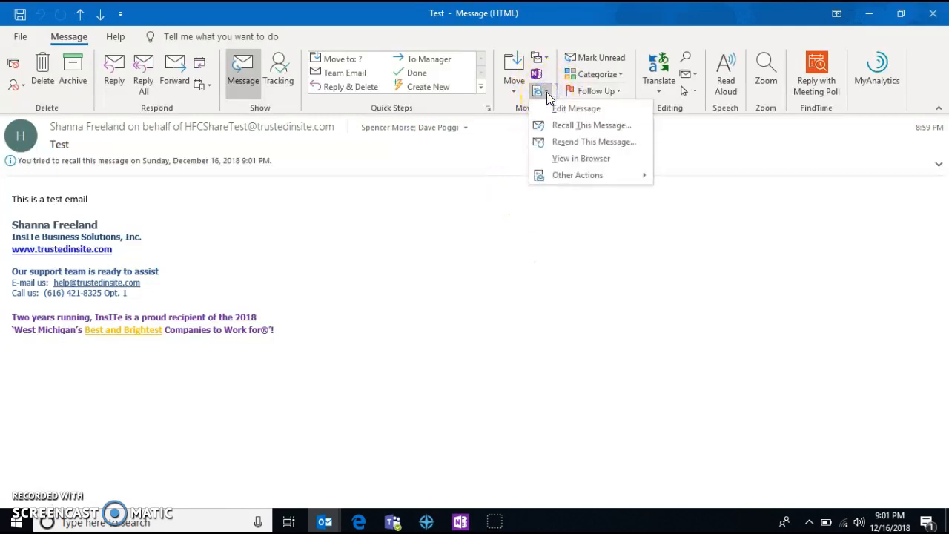
left_click(312, 299)
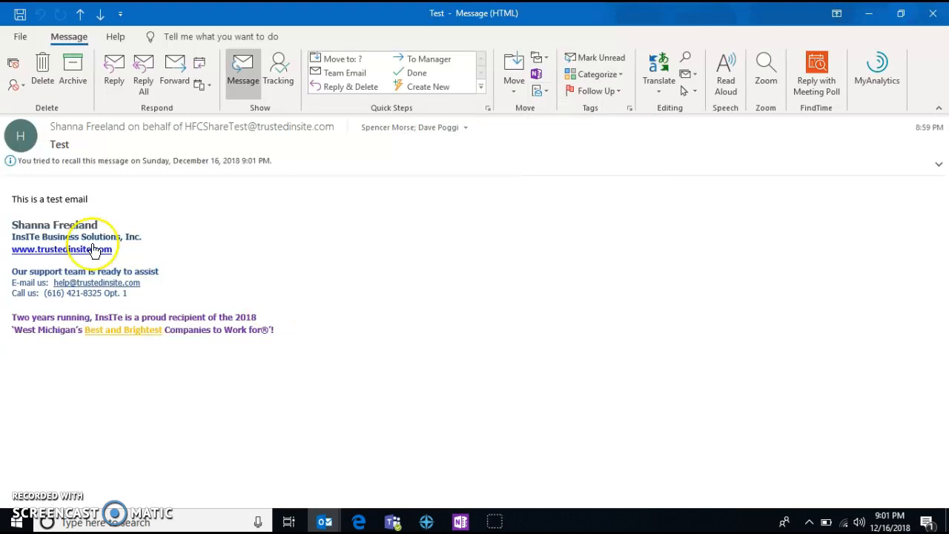
left_click(932, 13)
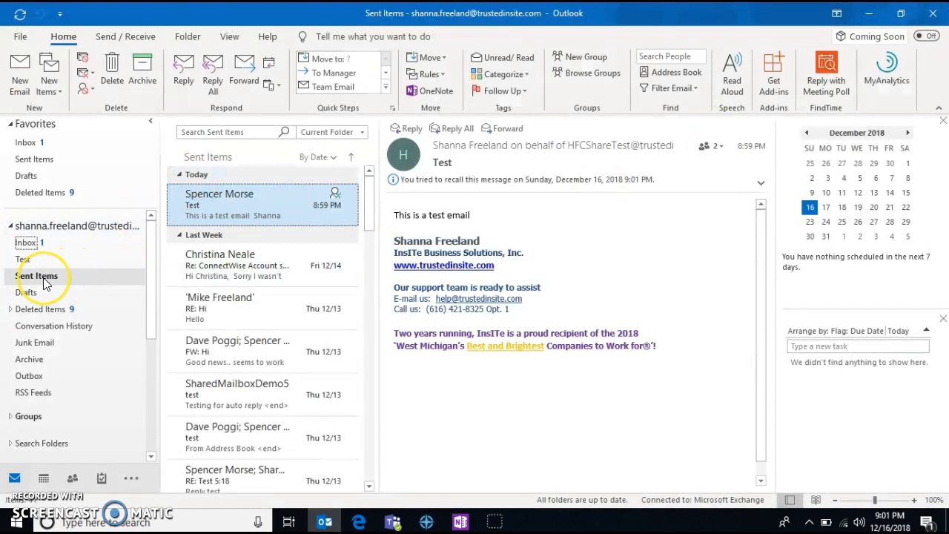
Return to the Inbox and select the "ConnectWise Account set up" message to view its replied marker.
left_click(26, 243)
right_click(25, 245)
key("Escape")
left_click(323, 338)
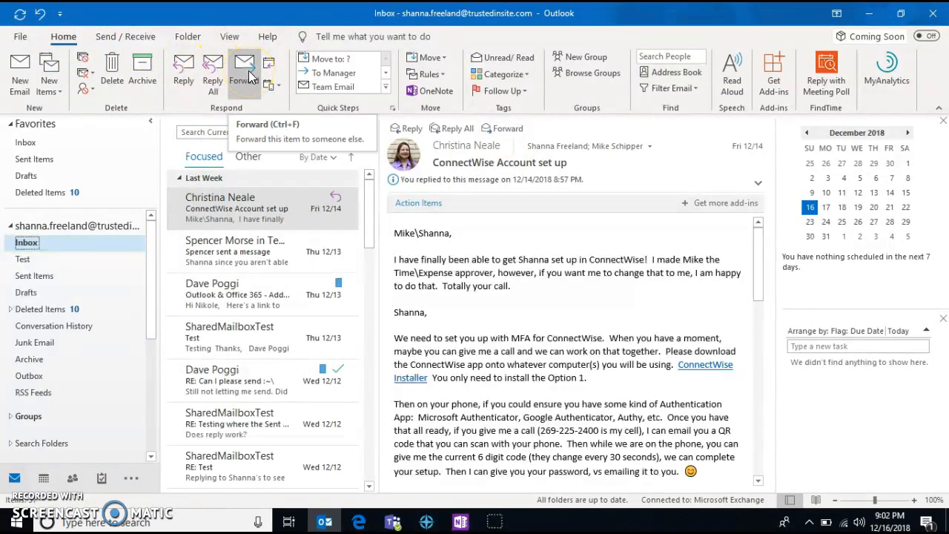
mouse_move(353, 292)
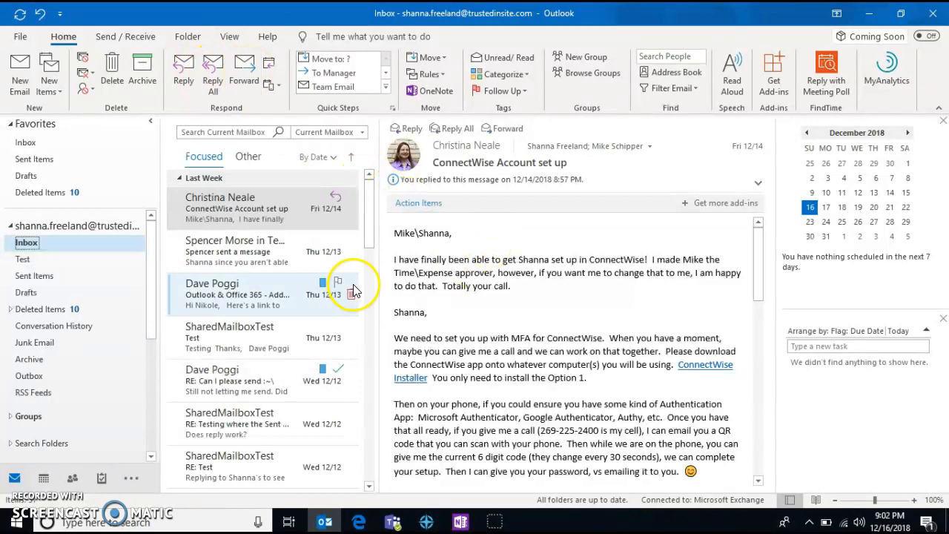
left_click(324, 199)
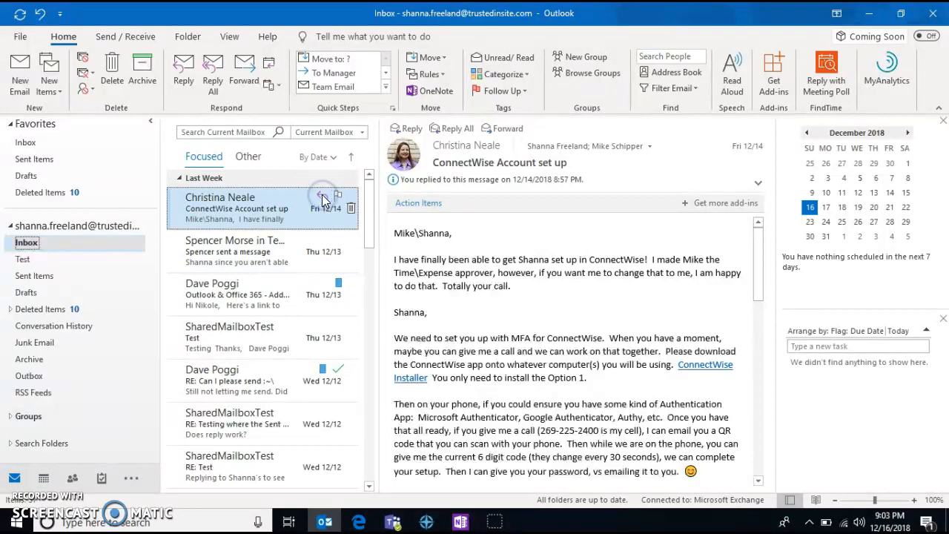
left_click(336, 197)
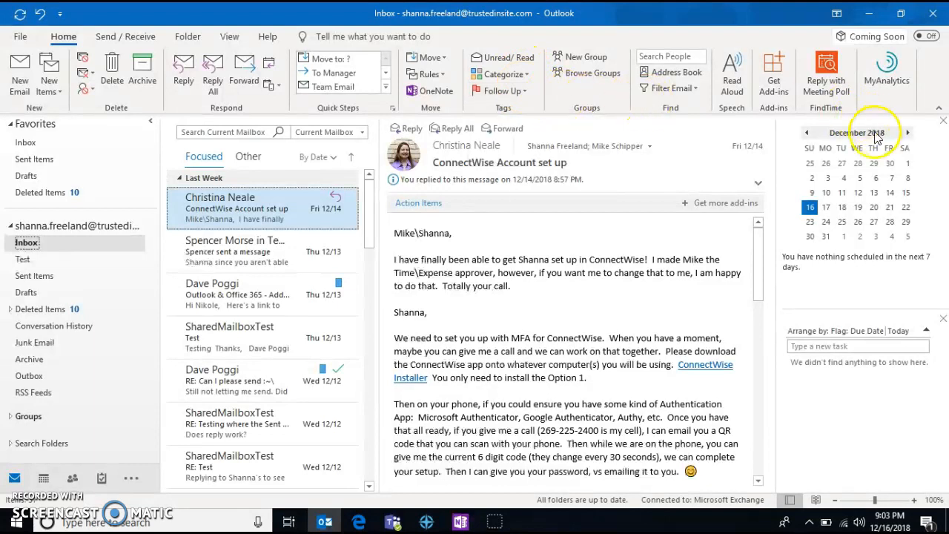
Collapse the ribbon, bring up the Home commands temporarily, and pin the ribbon open again.
right_click(940, 110)
left_click(940, 109)
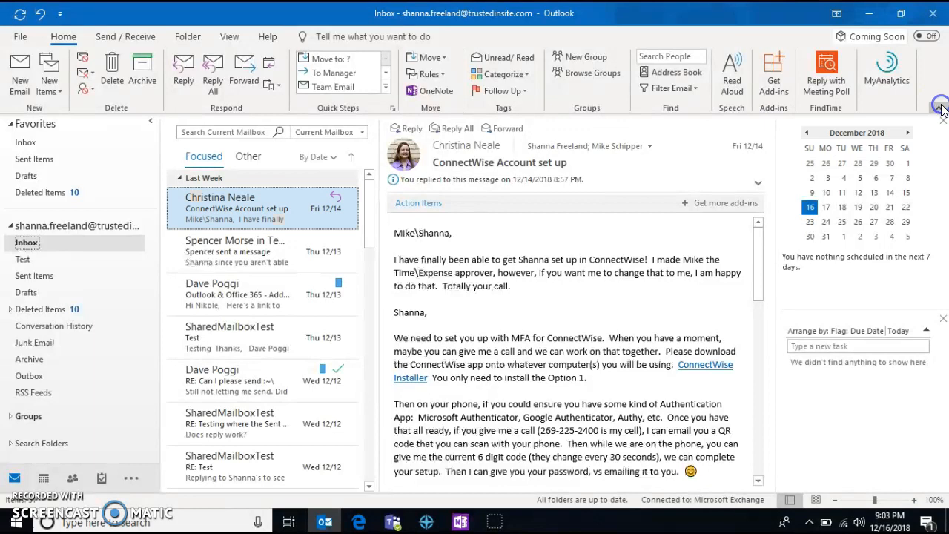
left_click(607, 268)
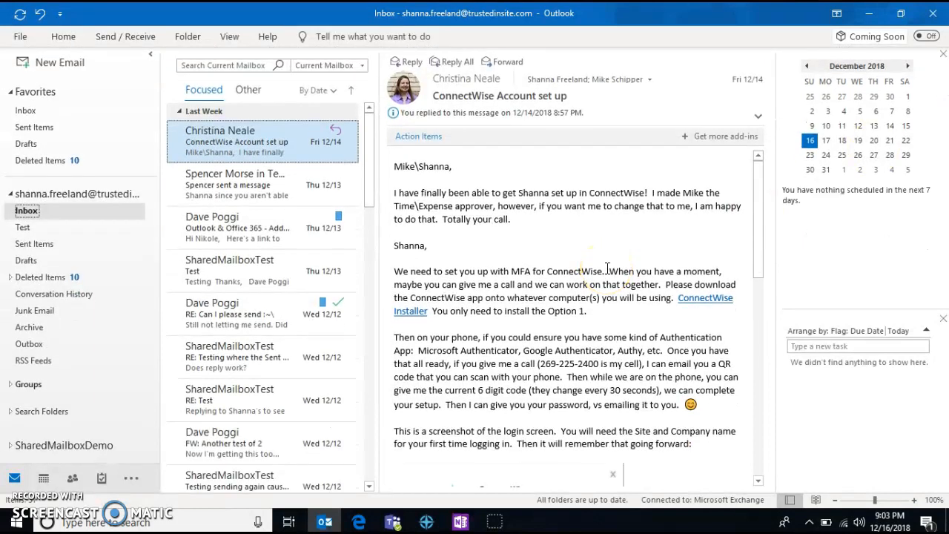
left_click(72, 42)
left_click(940, 108)
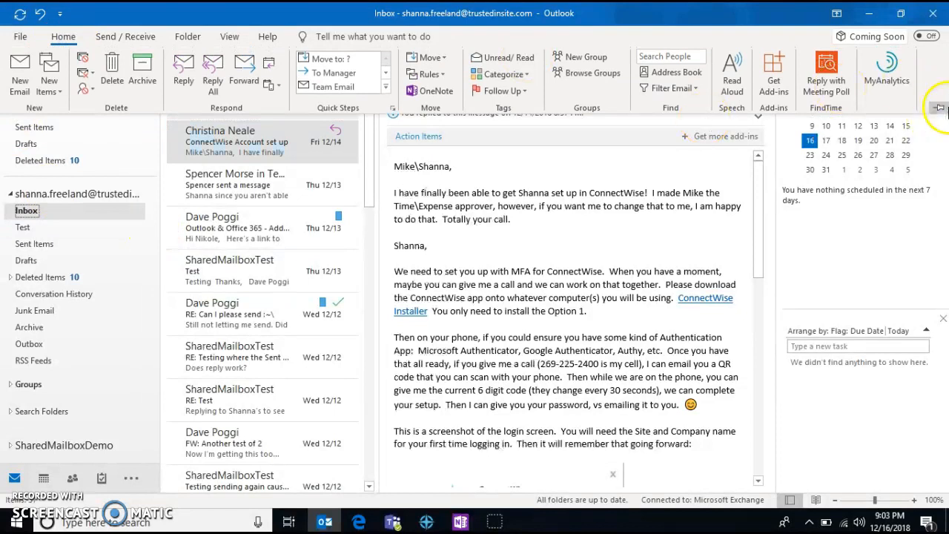
left_click(938, 110)
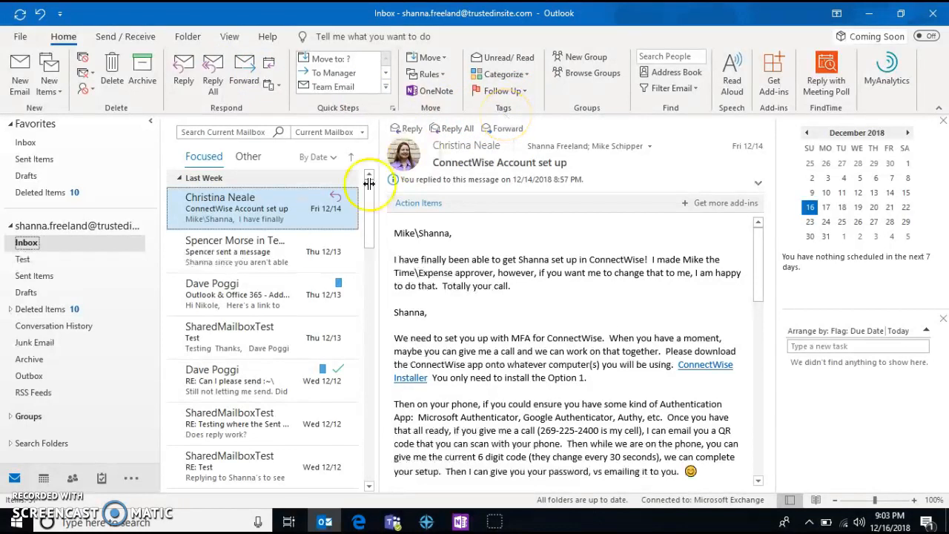
Search the current mailbox for "test" and widen the search scope to All Outlook Items.
left_click(238, 131)
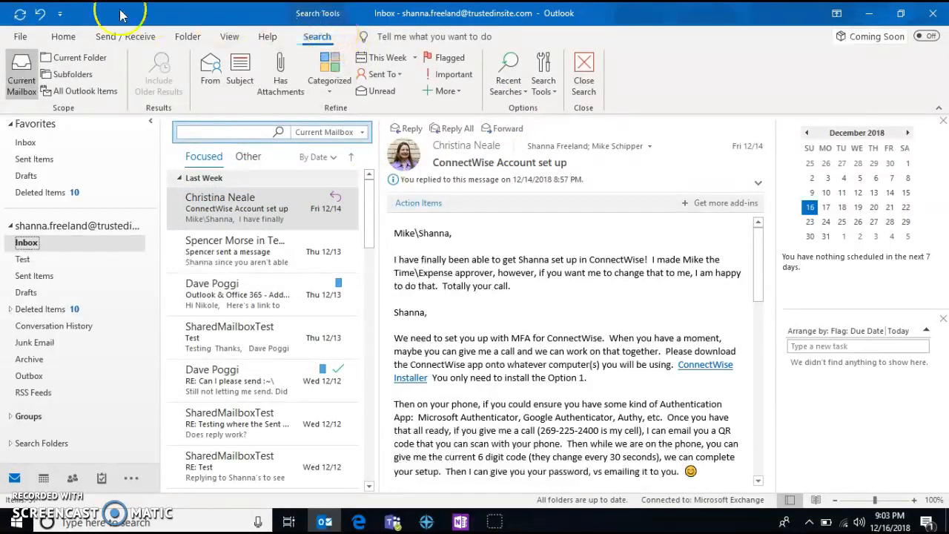
left_click(521, 261)
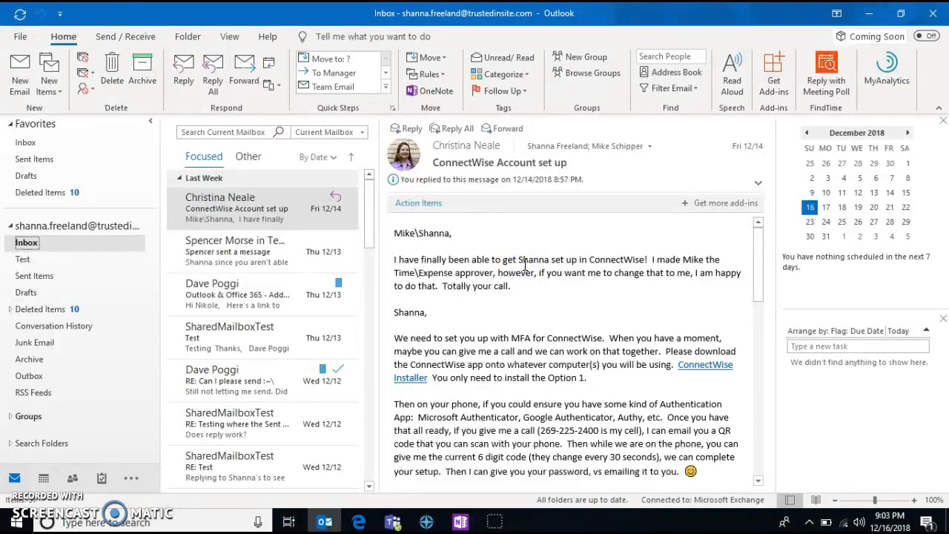
left_click(202, 130)
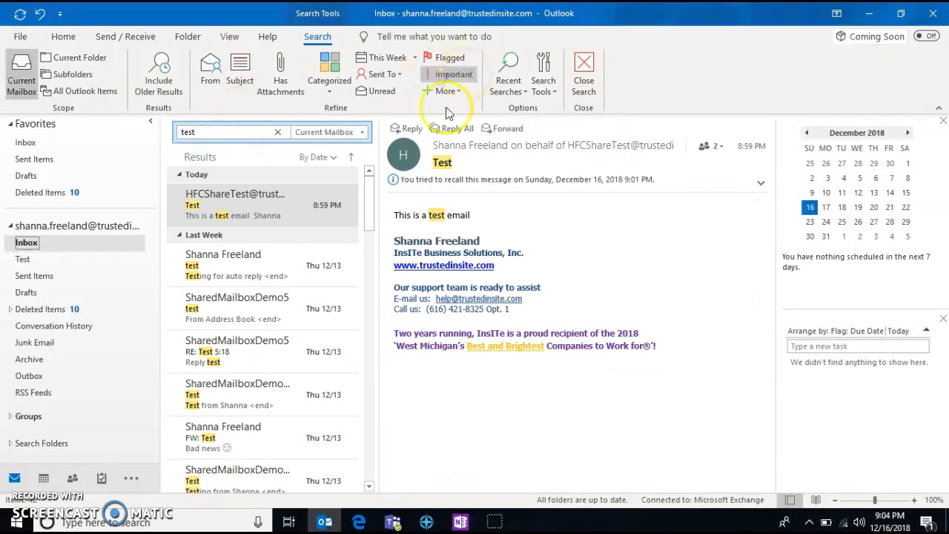
left_click(362, 133)
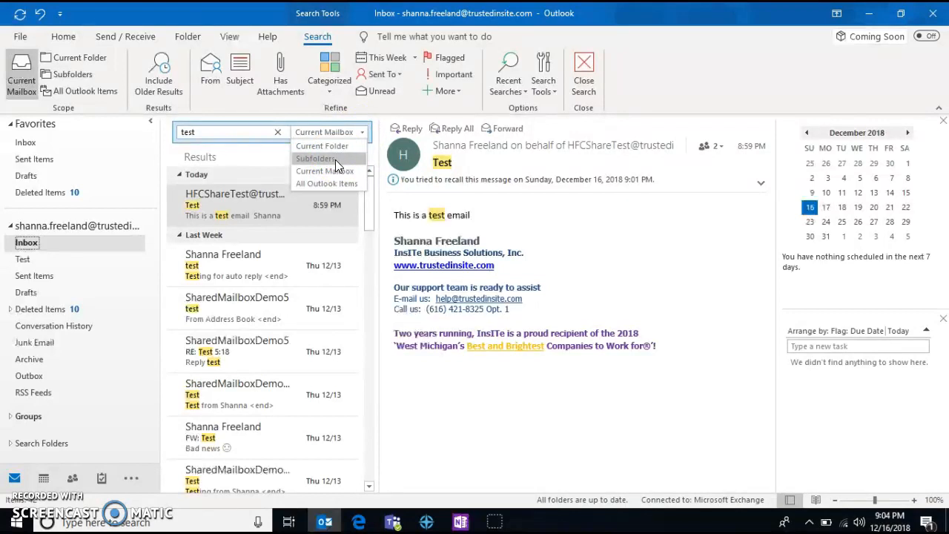
left_click(338, 184)
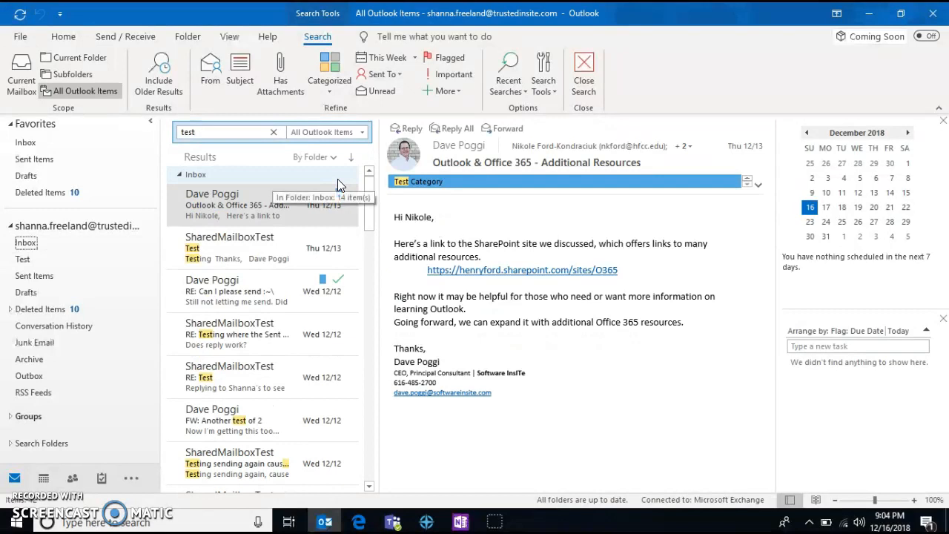
Refine the search across all Outlook items to messages categorized as Test Category.
left_click(237, 130)
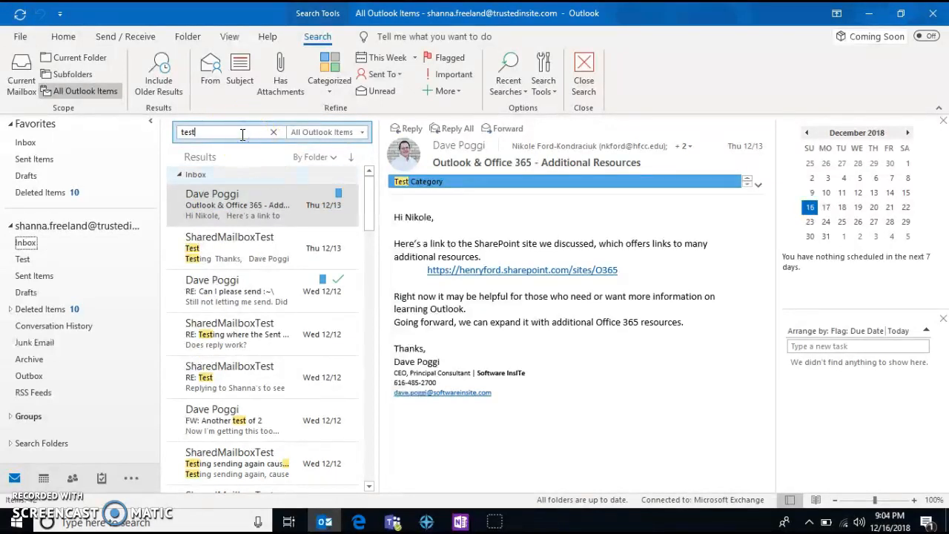
left_click(210, 134)
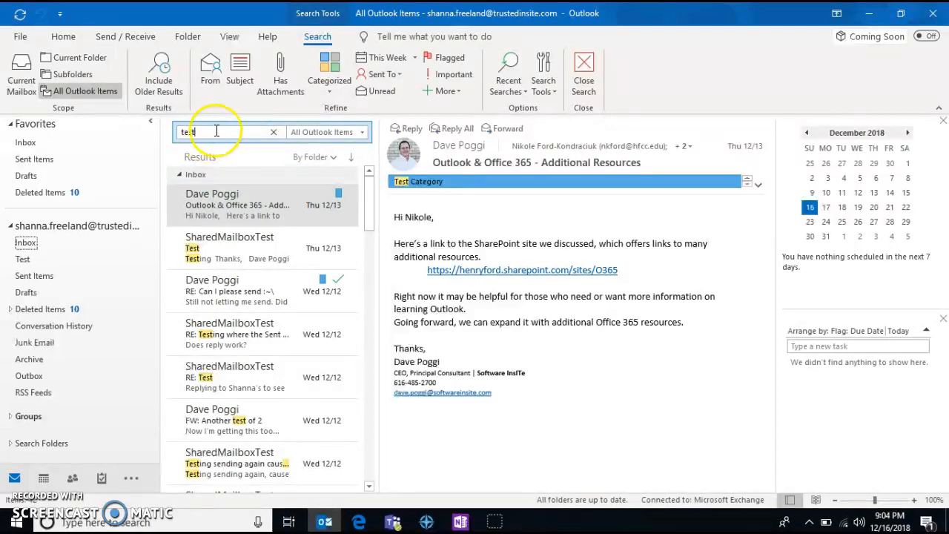
left_click(337, 36)
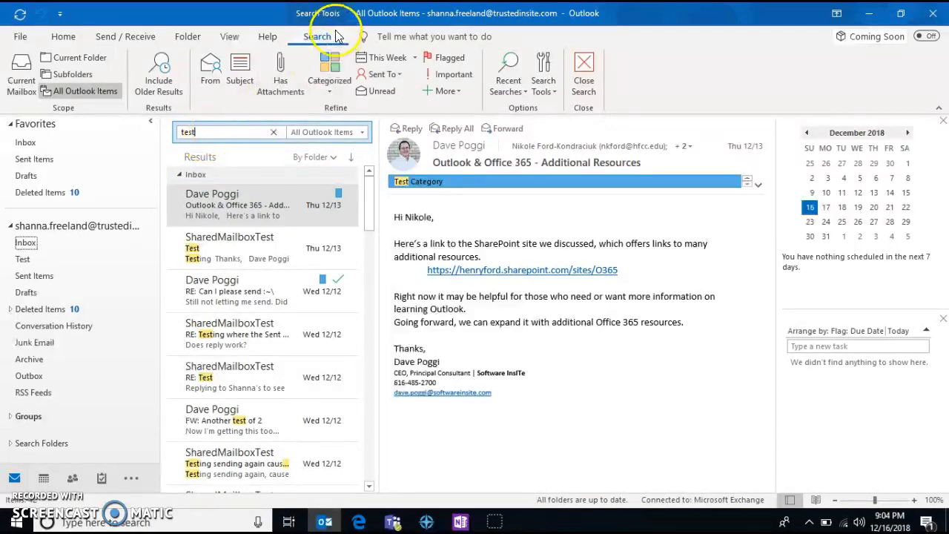
left_click(329, 70)
left_click(347, 147)
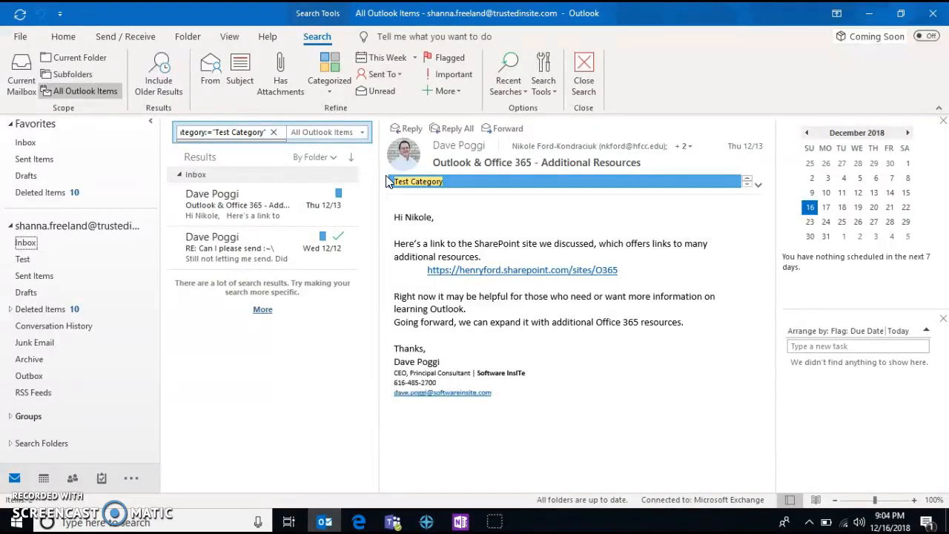
Review the date filter and the additional search properties for refining results, and clear the "test" search.
left_click(414, 58)
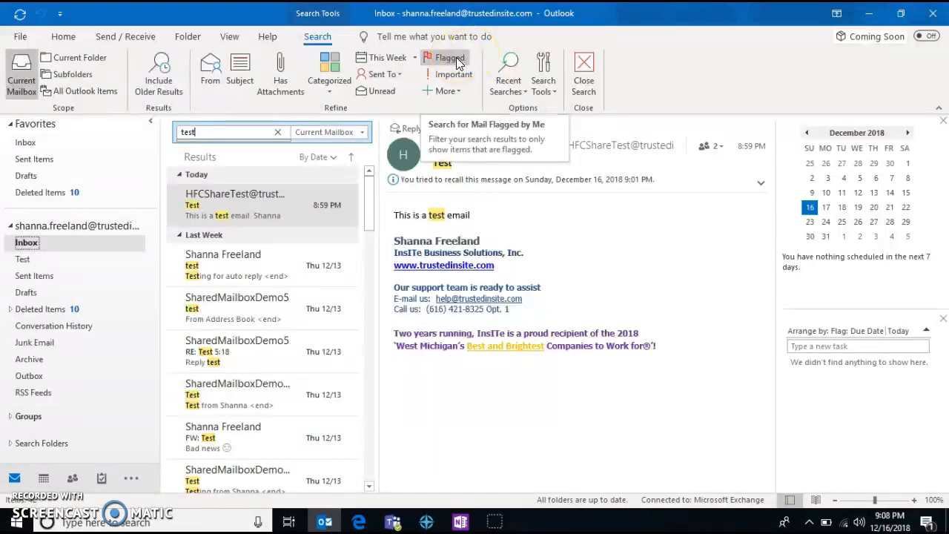
left_click(459, 92)
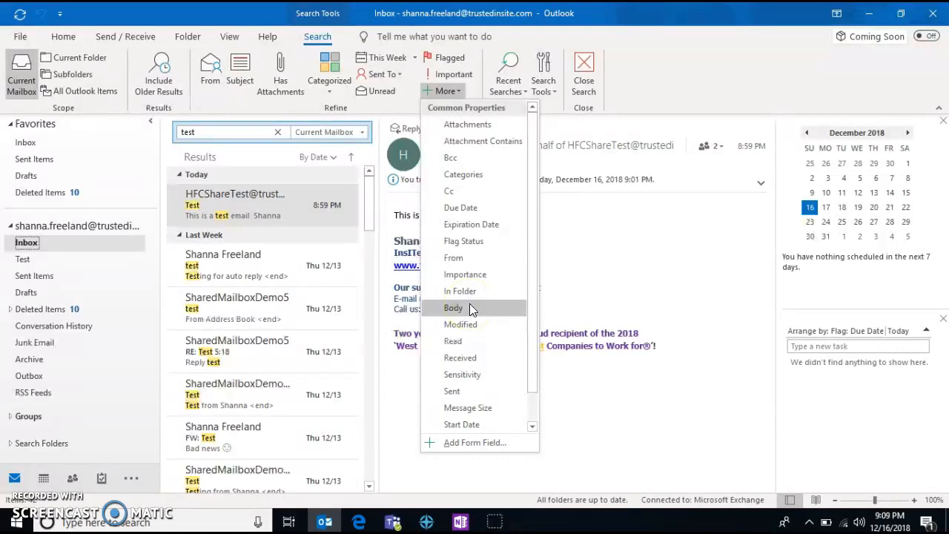
left_click(258, 127)
left_click(278, 133)
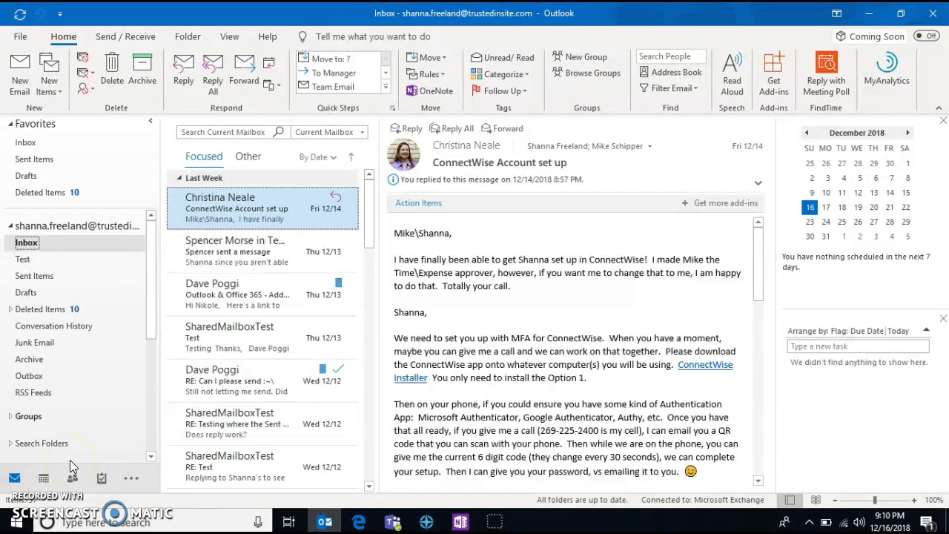
Open the account's Automatic Replies settings and enable automatic replies only during a set time range.
left_click(24, 40)
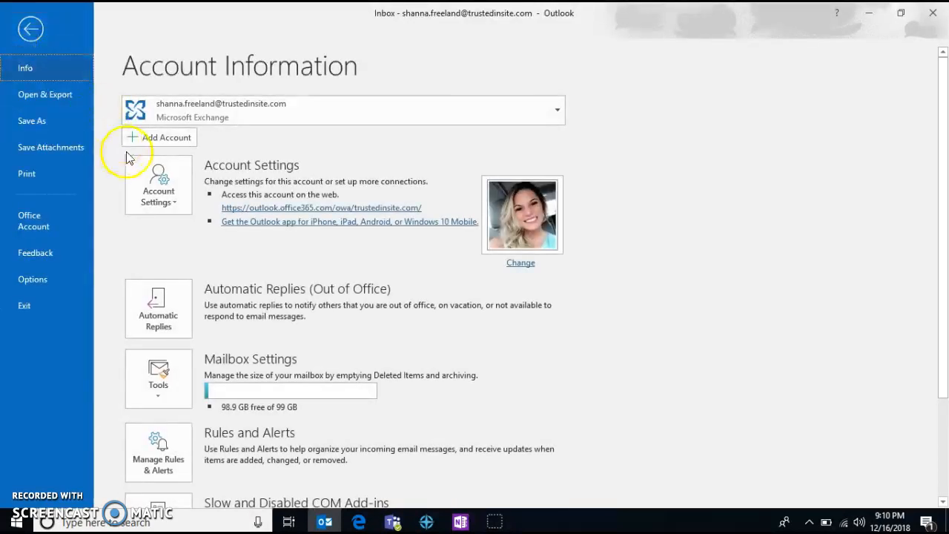
left_click(159, 306)
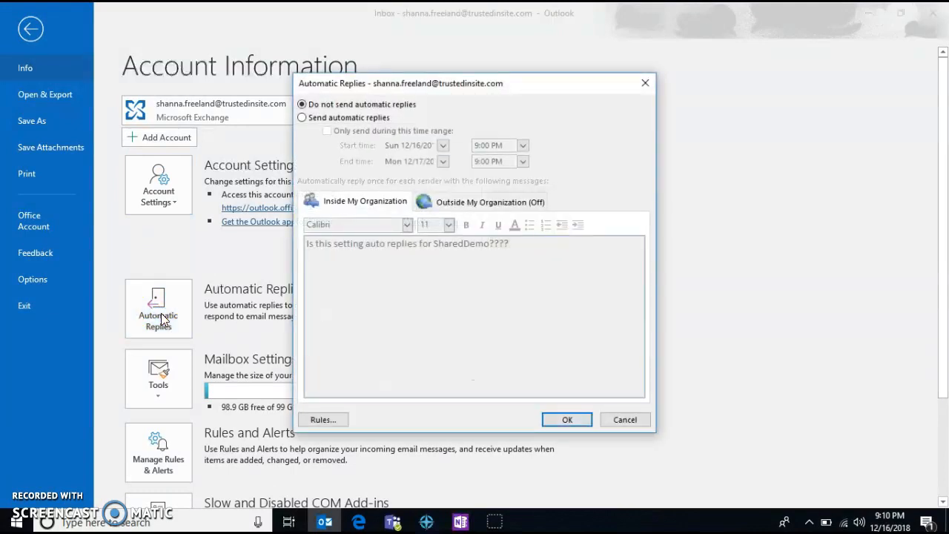
left_click(302, 117)
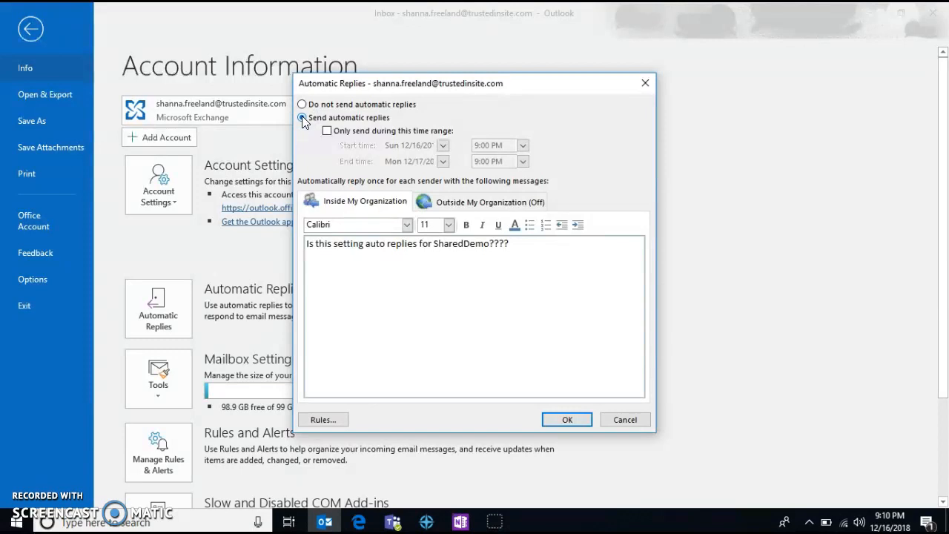
left_click(326, 131)
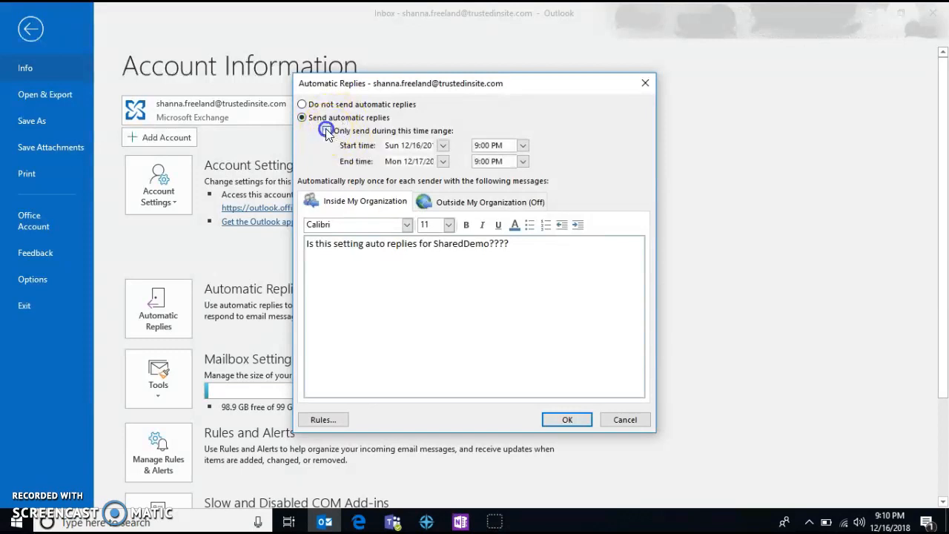
Set the automatic replies to start on 12/17/2018 at 9:00 AM and end on 12/18/2018.
left_click(443, 145)
left_click(355, 234)
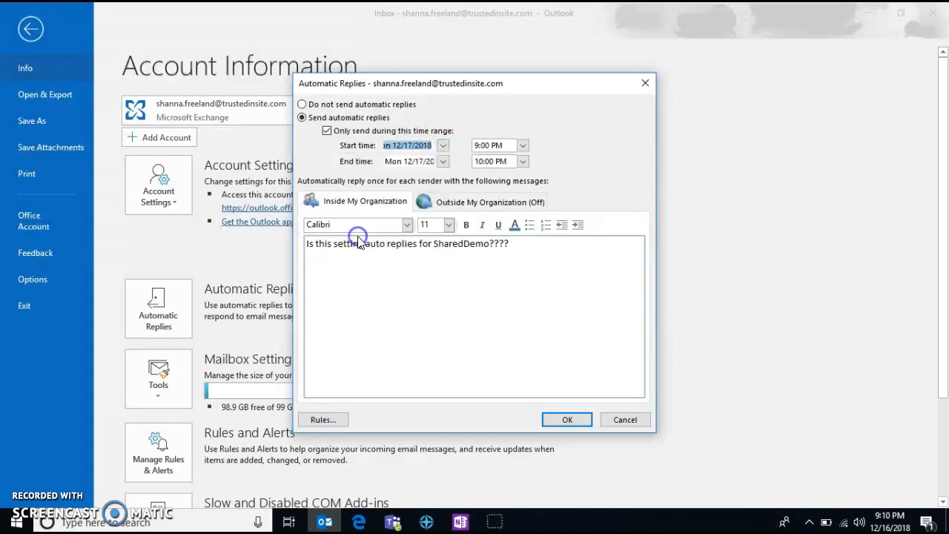
left_click(490, 145)
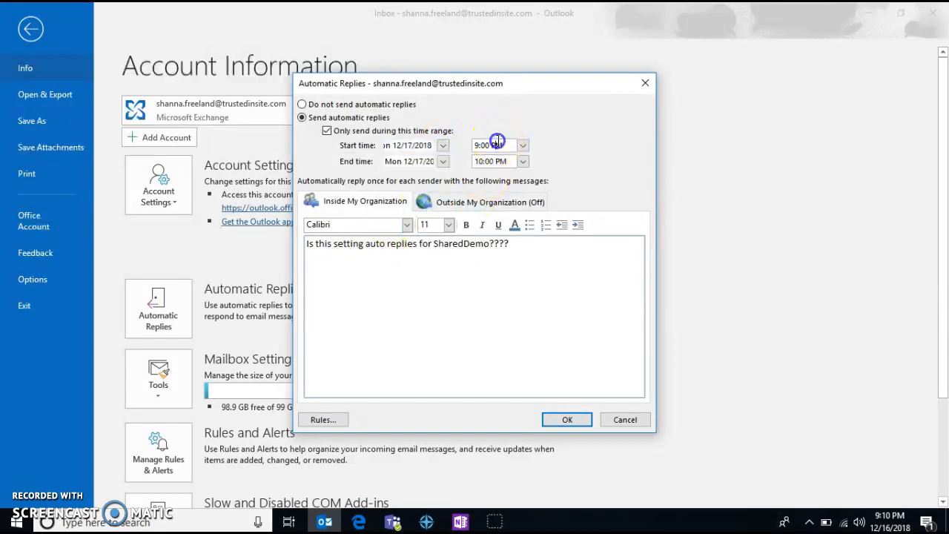
type("A")
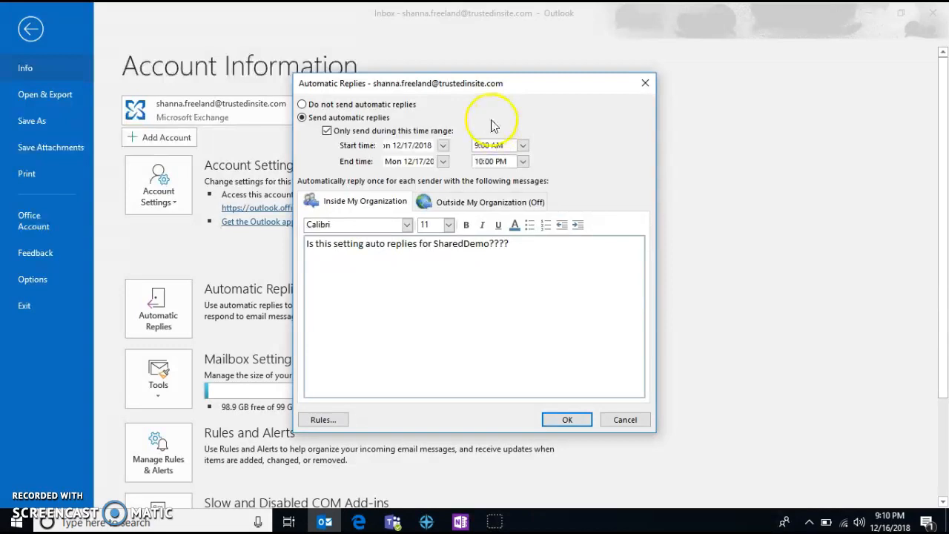
left_click(442, 161)
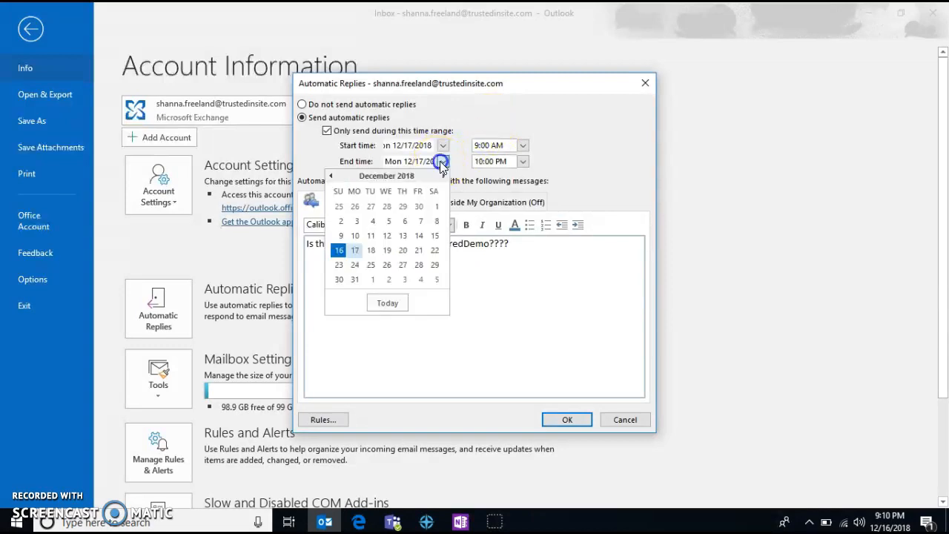
left_click(371, 250)
Replace the reply message for people inside the organization with "This is my automatic reply".
left_click(377, 303)
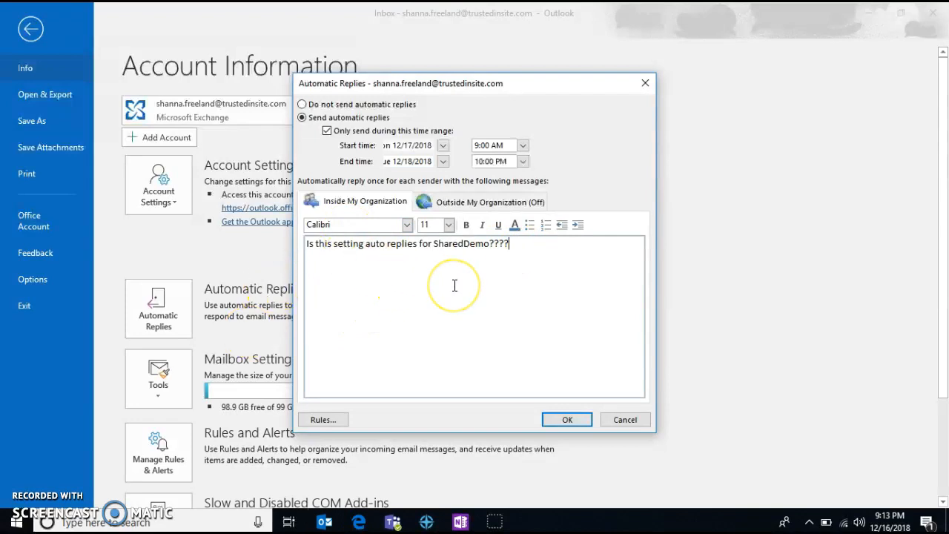
left_click_drag(576, 250, 260, 185)
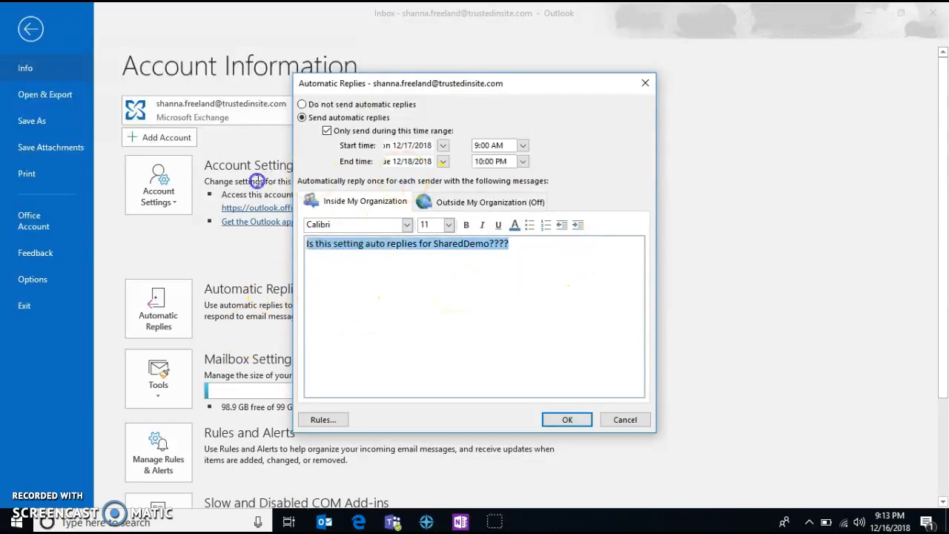
key("Delete")
type("This ")
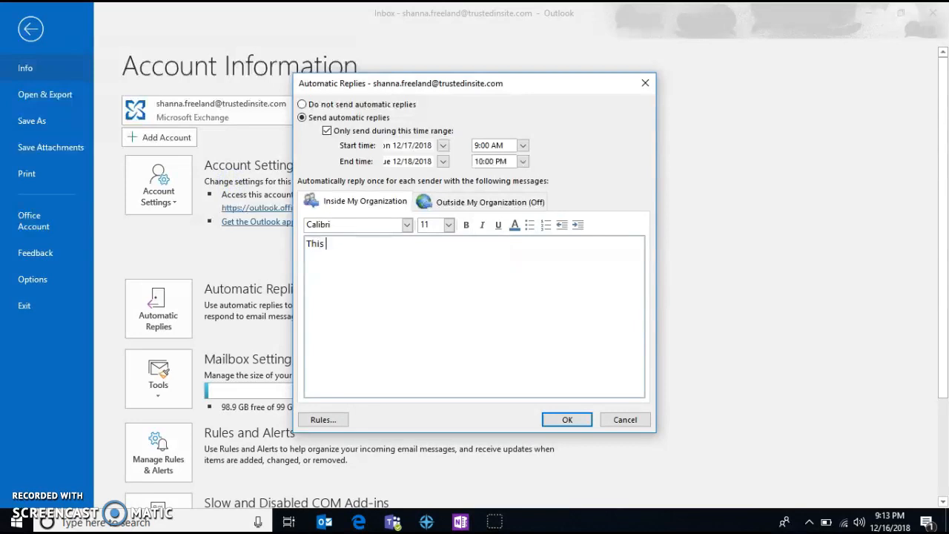
type("is my automatic reply")
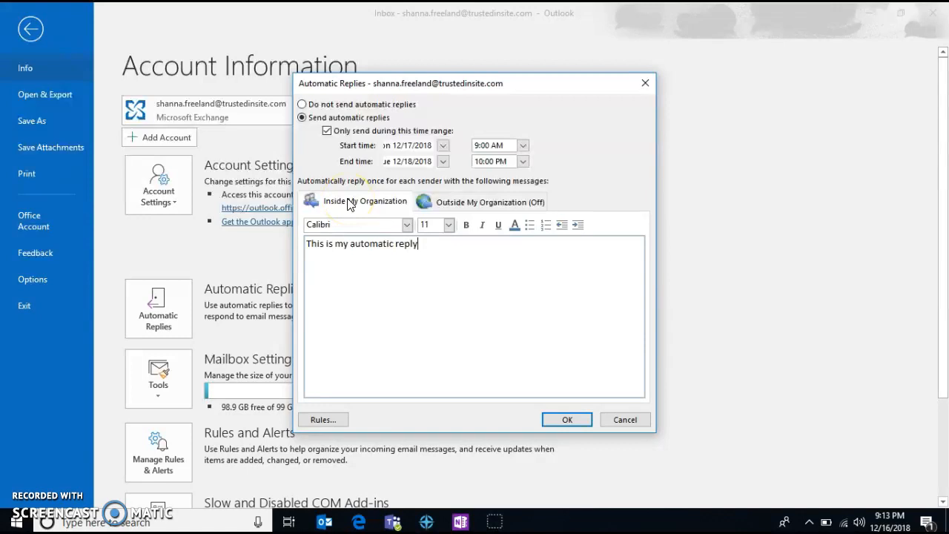
Enable replies outside the organization for My Contacts only with the message "set it", save the settings, and return to the Inbox.
left_click(454, 201)
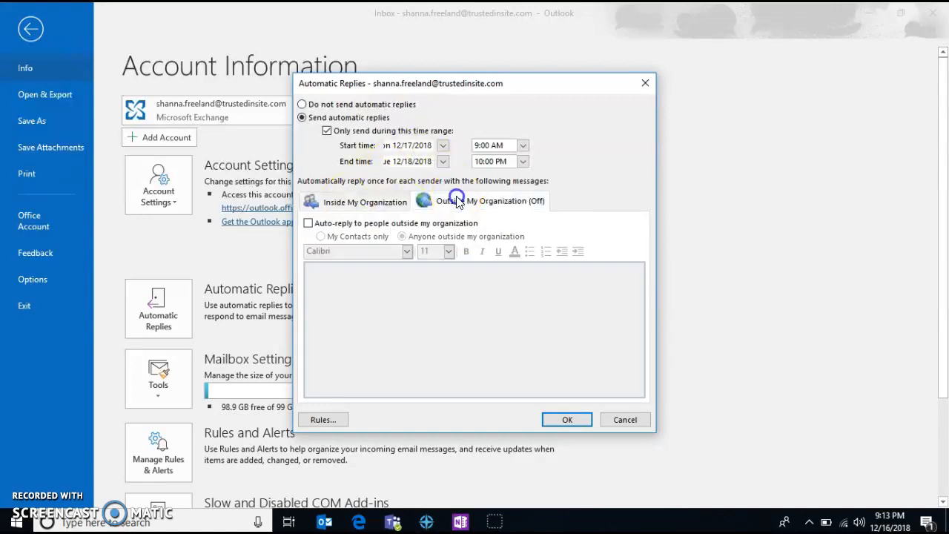
left_click(308, 223)
left_click(311, 224)
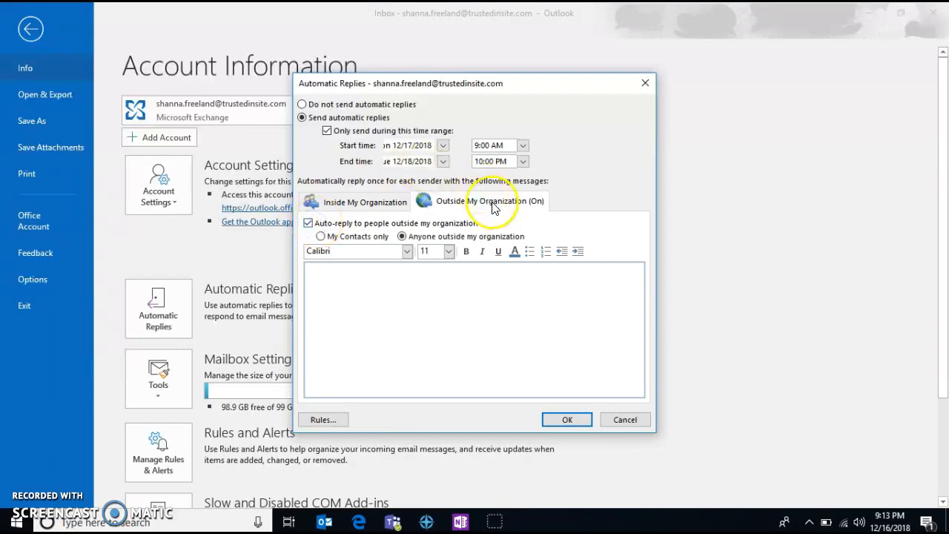
left_click(321, 237)
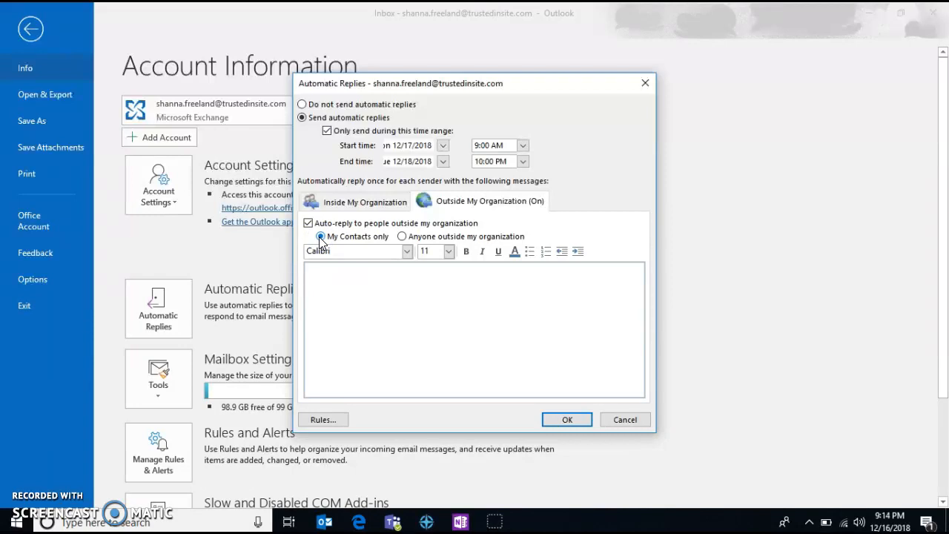
left_click(395, 317)
type("set it")
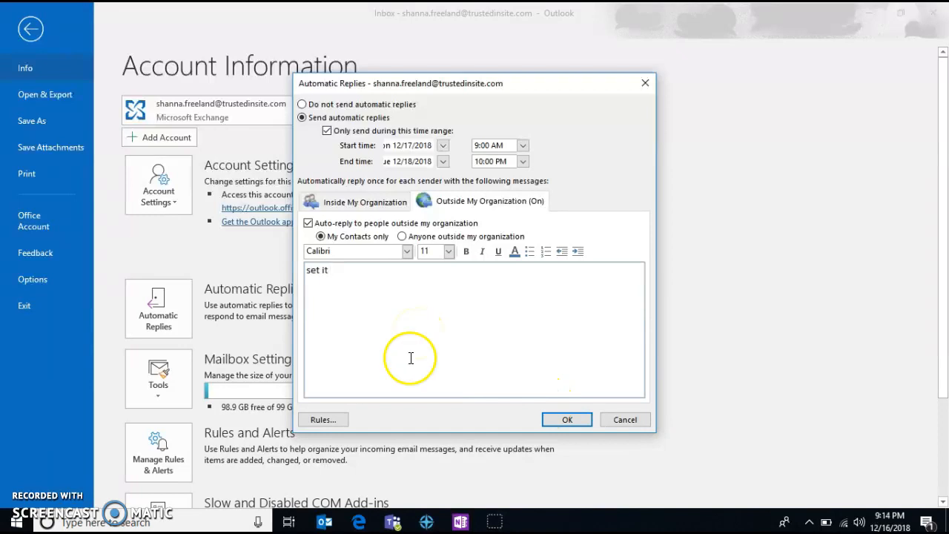
left_click(552, 418)
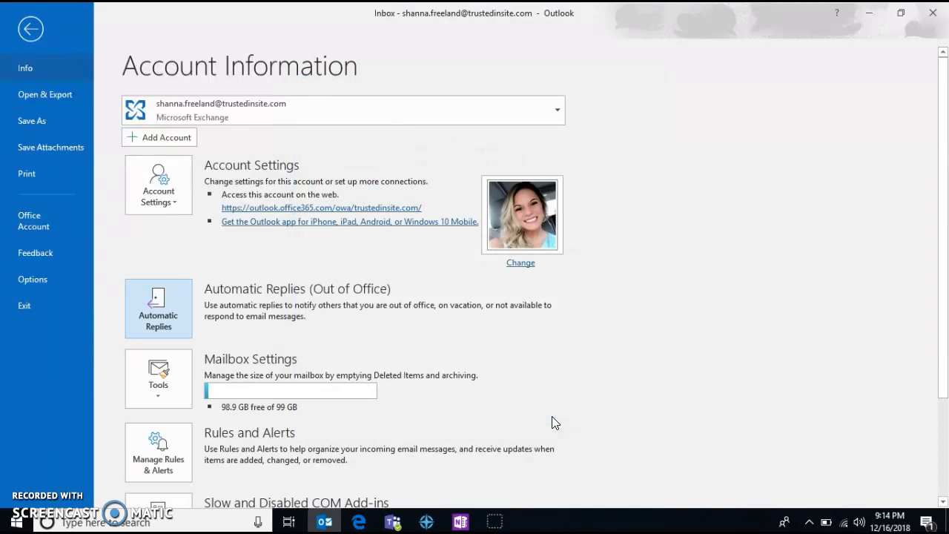
left_click(33, 30)
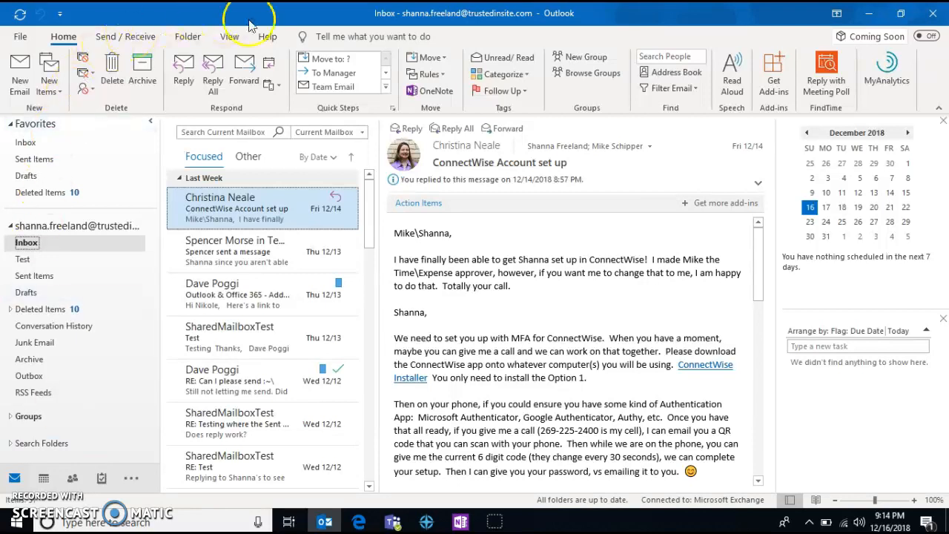
Look up the Signature command with the text "signat", open the Signatures and Stationery settings, and close them without changes.
left_click(355, 42)
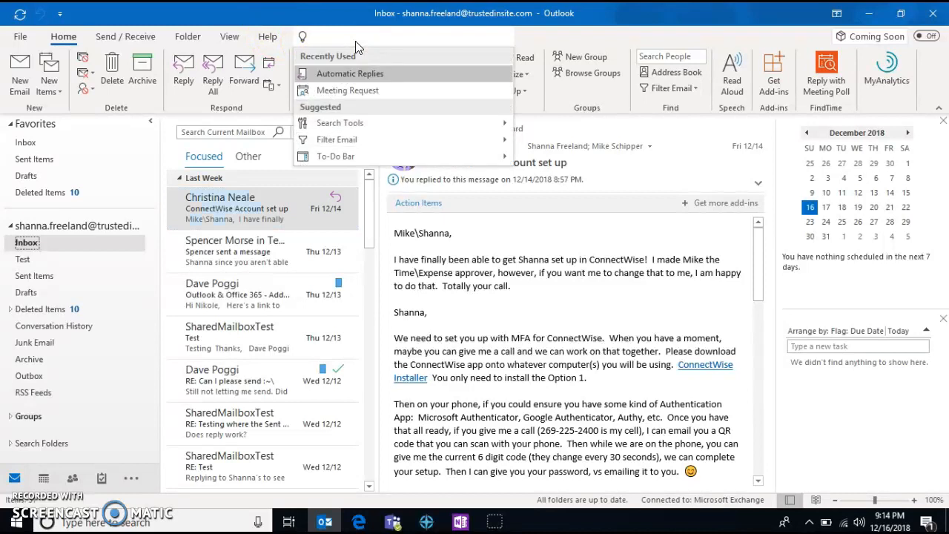
type("signat")
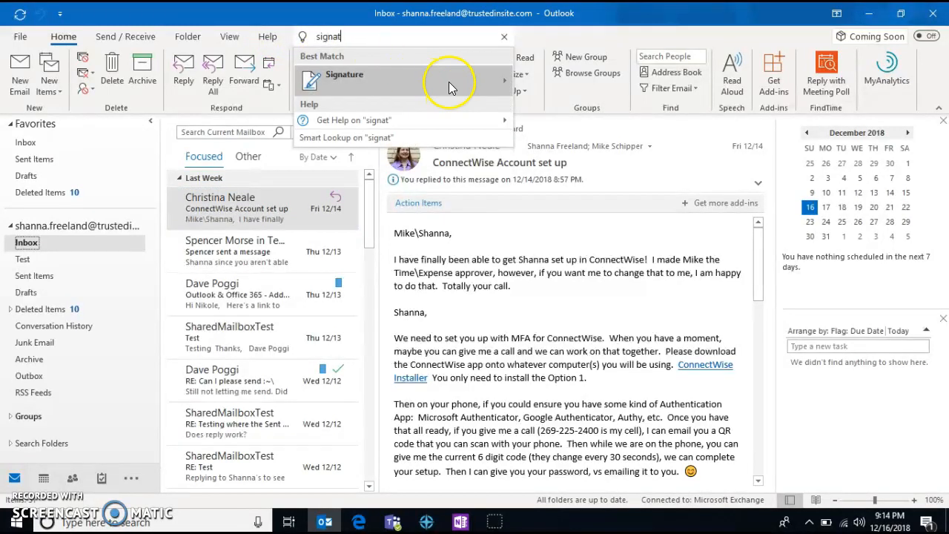
right_click(449, 83)
left_click(449, 86)
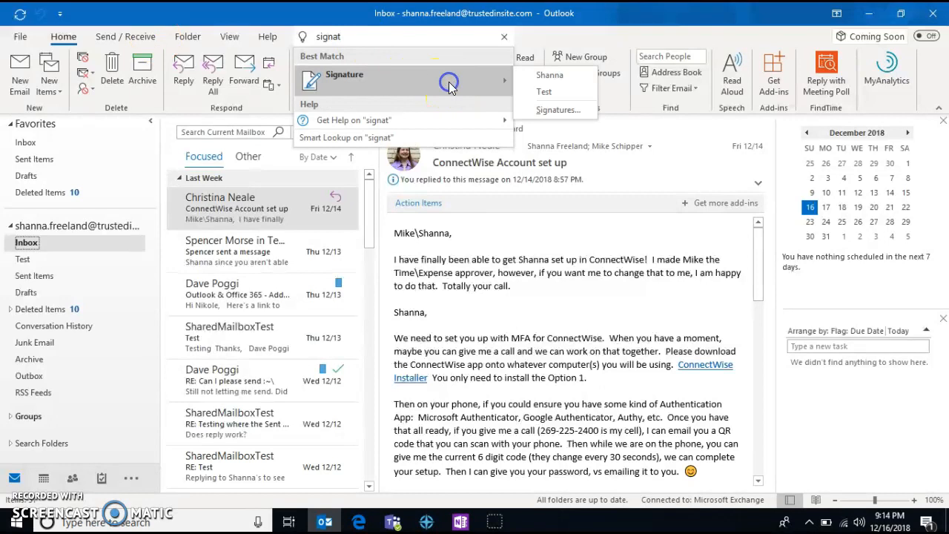
left_click(554, 109)
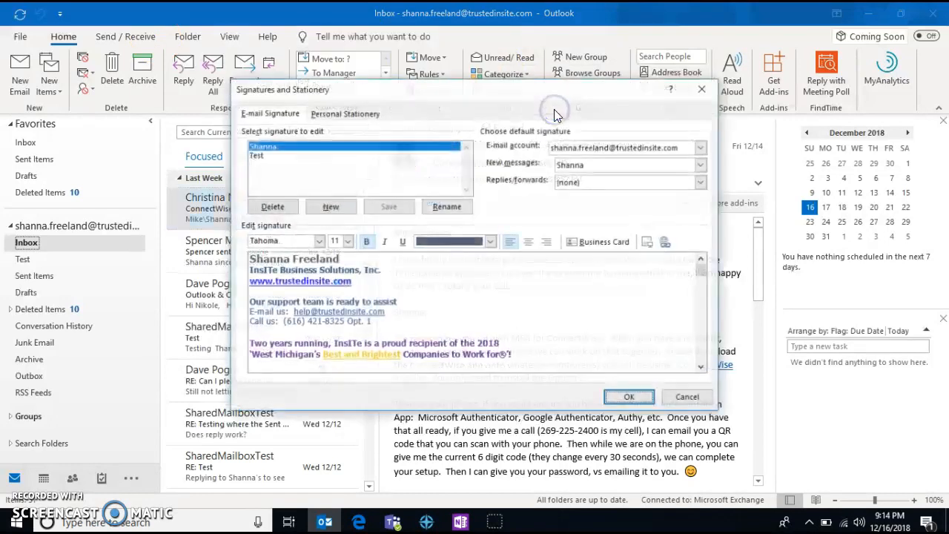
left_click(684, 396)
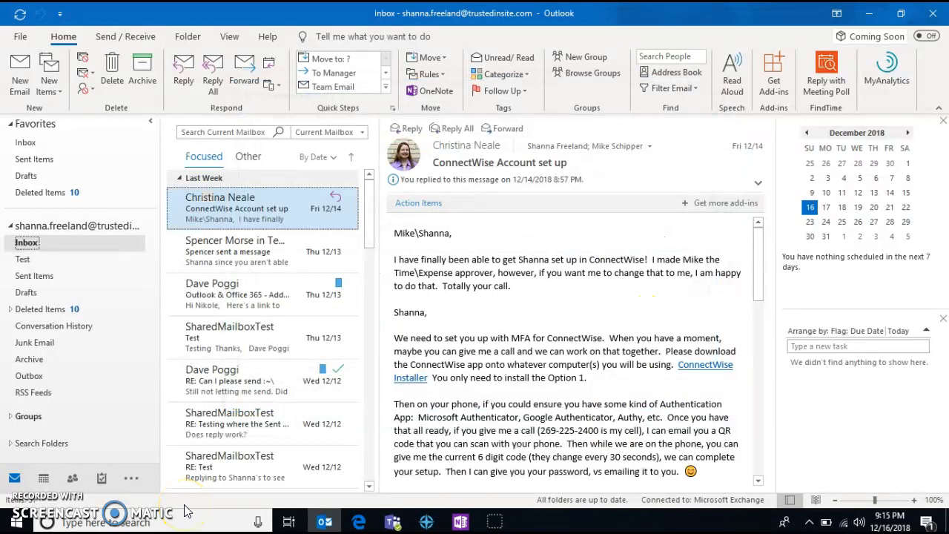